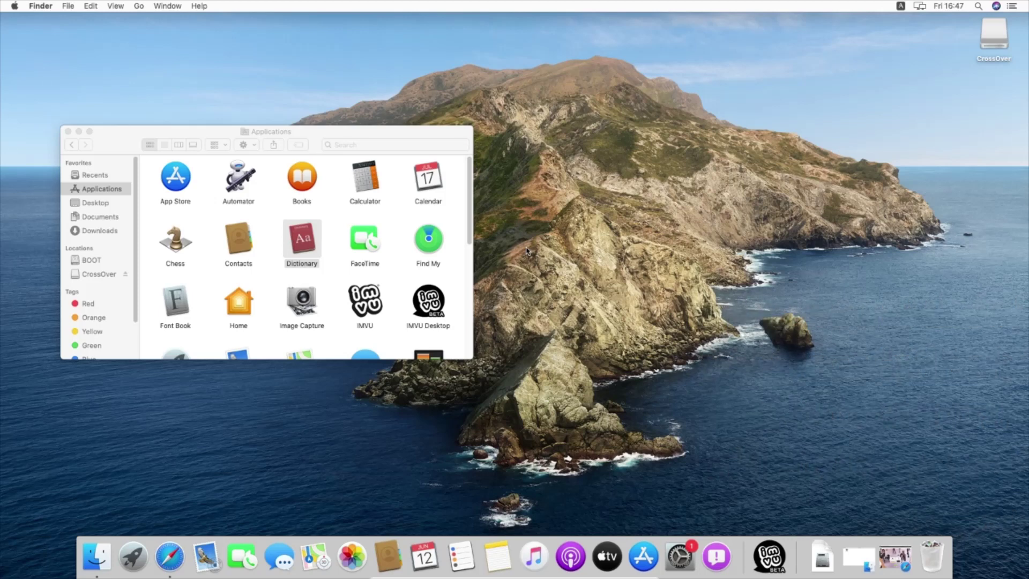
# - Show the IMVU desktop Release Notes in the browser and scroll down to the v538.0 downloads
pyautogui.click(169, 557)
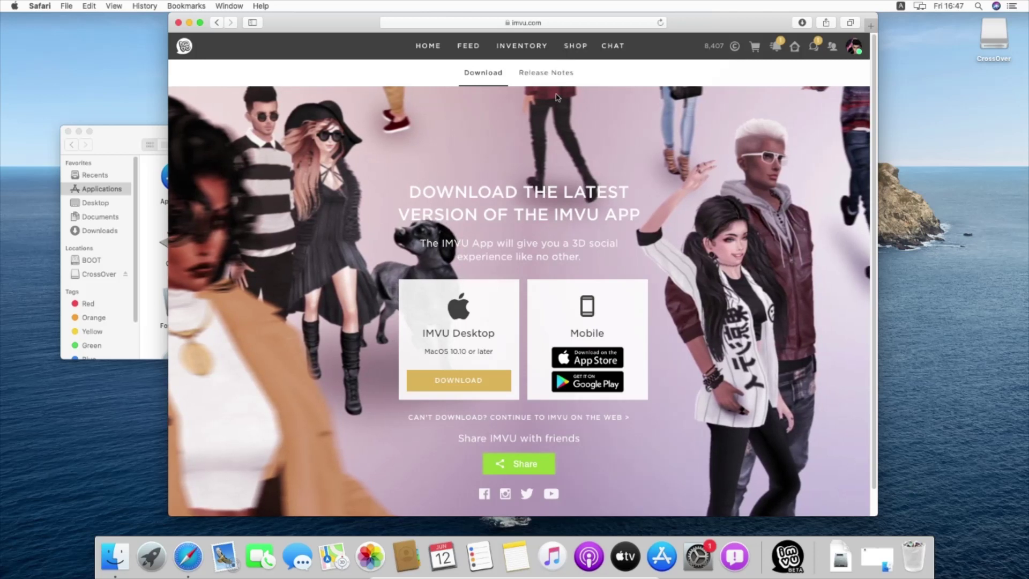
pyautogui.click(550, 80)
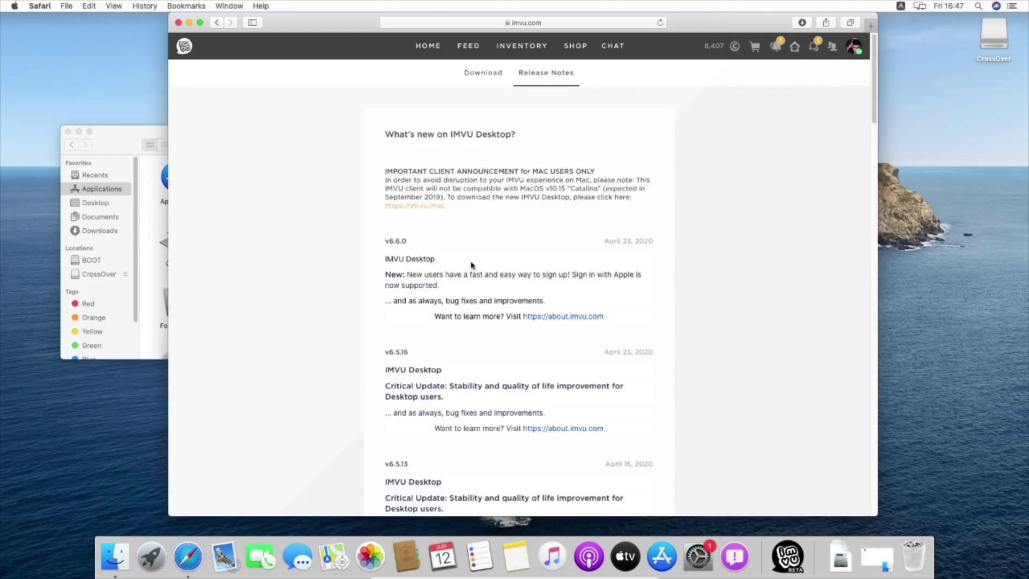
pyautogui.scroll(-3, 598, 259)
pyautogui.scroll(-12, 599, 259)
pyautogui.scroll(-15, 599, 261)
pyautogui.scroll(-18, 599, 261)
pyautogui.scroll(-11, 599, 260)
pyautogui.scroll(-10, 600, 260)
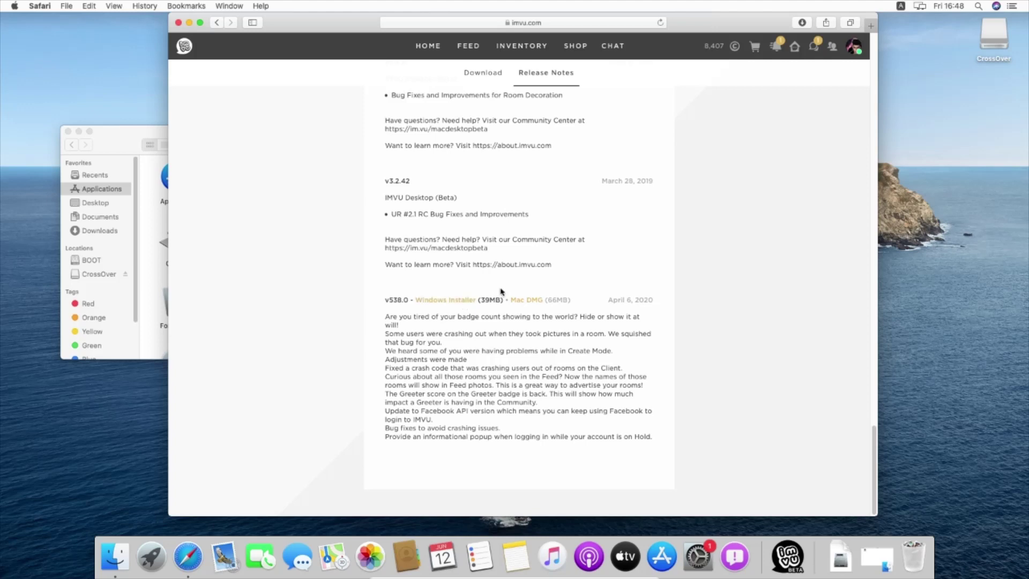
# - Show Safari's recent downloads and open the Downloads folder in a Finder window
pyautogui.click(534, 301)
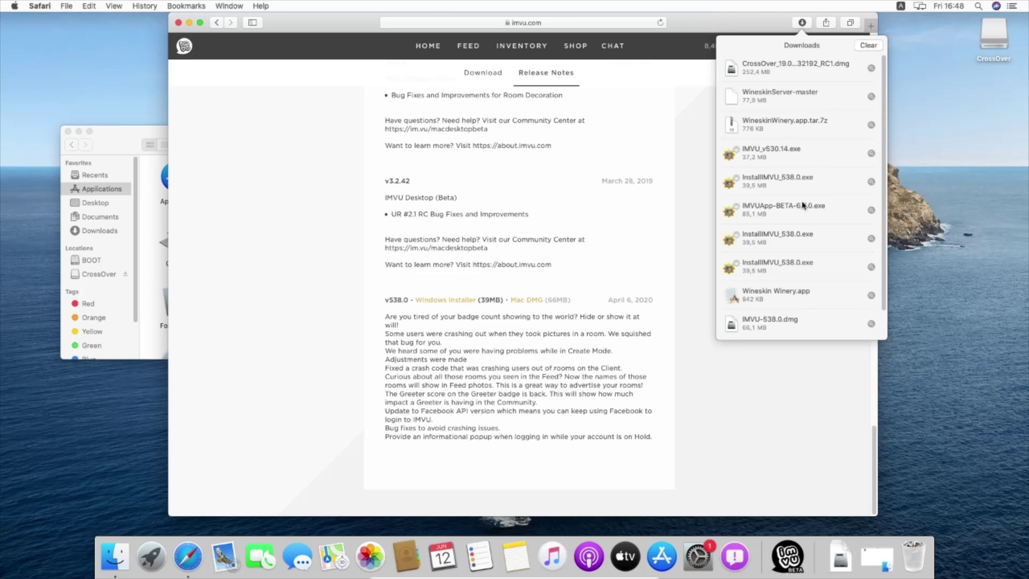
pyautogui.click(845, 562)
pyautogui.click(854, 382)
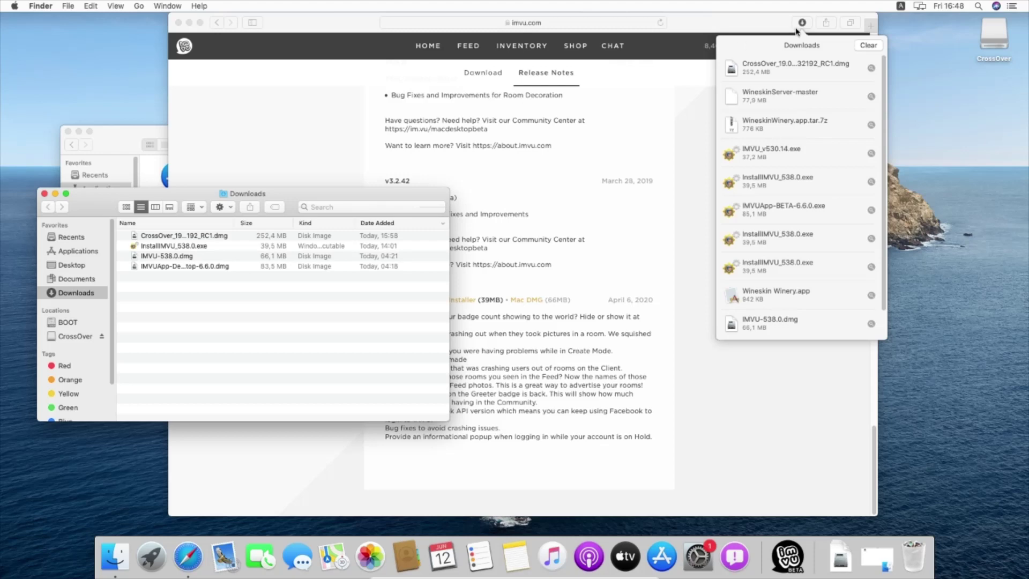
# - Minimize Safari, select the CrossOver disk image, and move the Downloads window lower
pyautogui.click(189, 22)
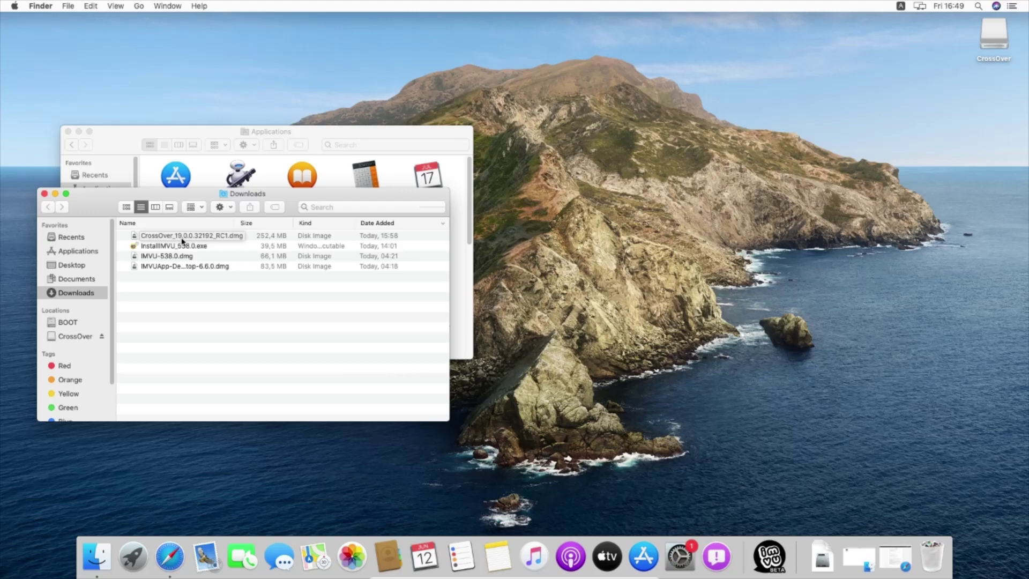
pyautogui.click(188, 239)
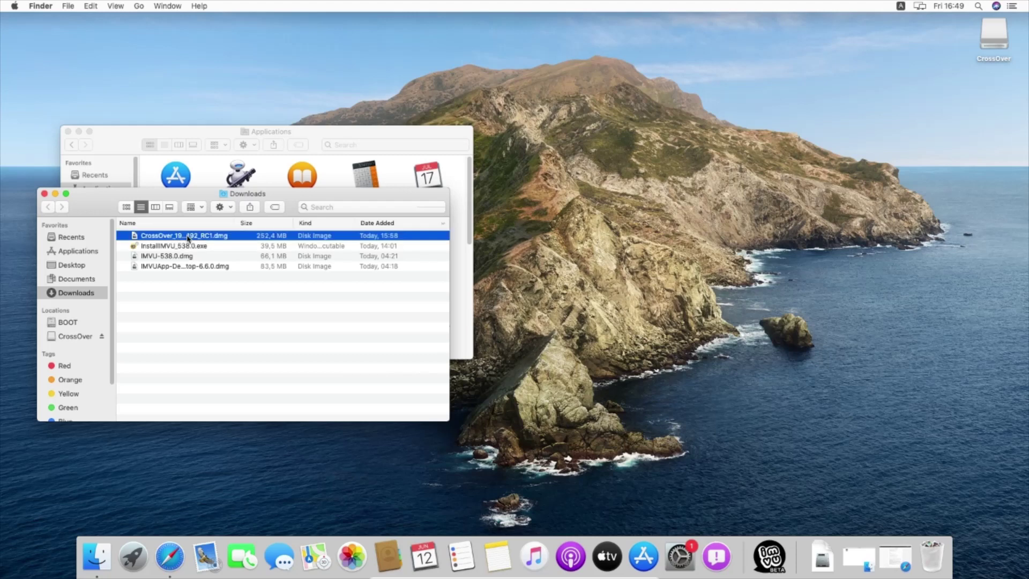
pyautogui.moveTo(225, 199); pyautogui.dragTo(219, 280)
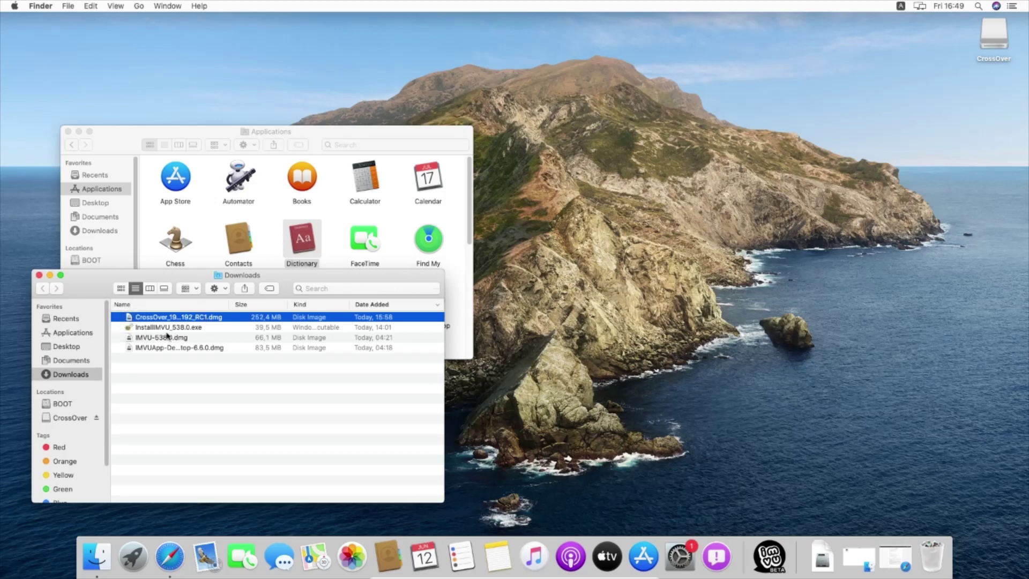
# - Mount the CrossOver disk image and copy the CrossOver app into the Applications folder
pyautogui.doubleClick(220, 320)
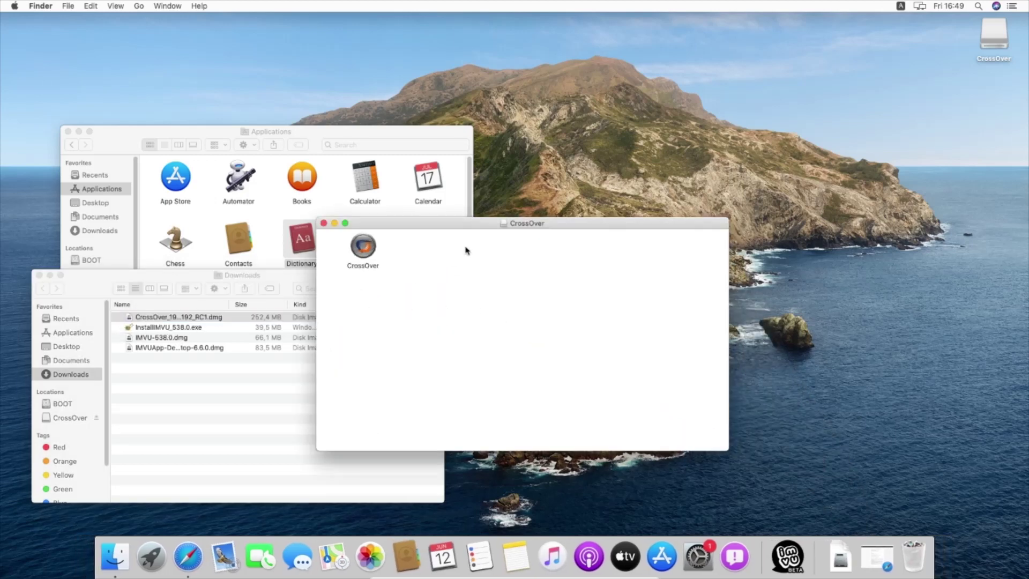
pyautogui.moveTo(546, 228); pyautogui.dragTo(593, 233)
pyautogui.moveTo(333, 275); pyautogui.dragTo(348, 301)
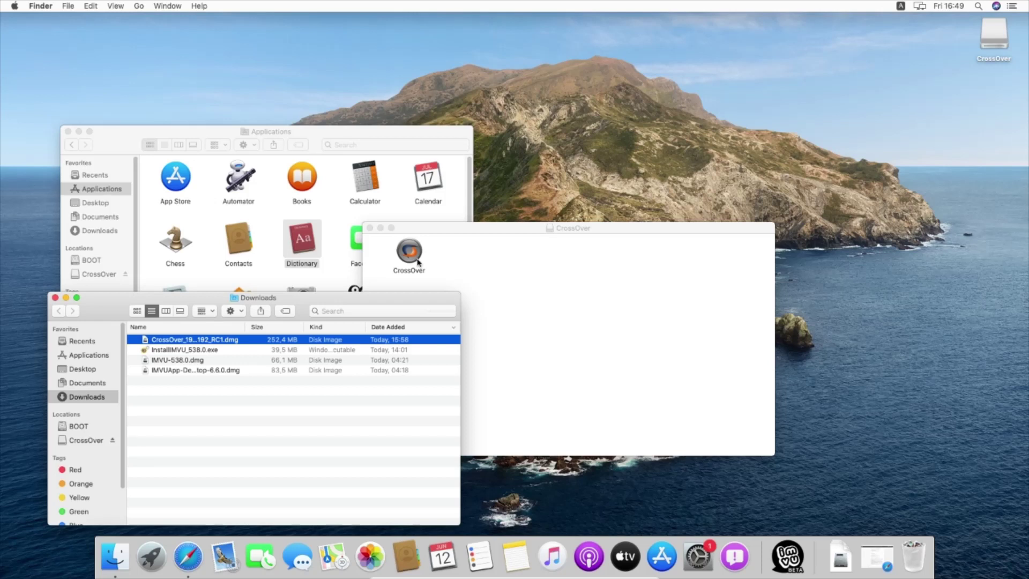
pyautogui.moveTo(417, 262); pyautogui.dragTo(265, 222)
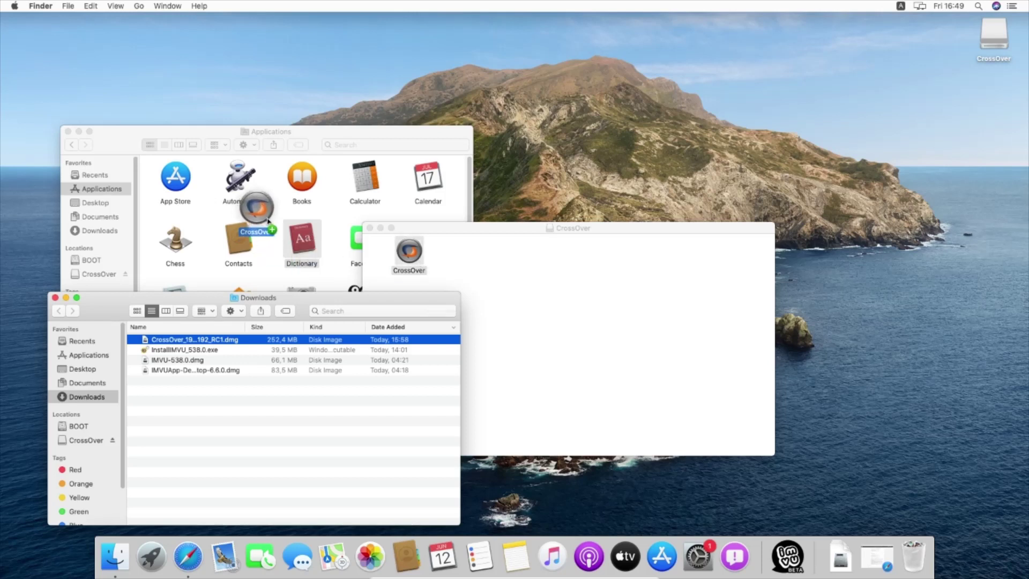
pyautogui.moveTo(268, 220); pyautogui.dragTo(271, 222)
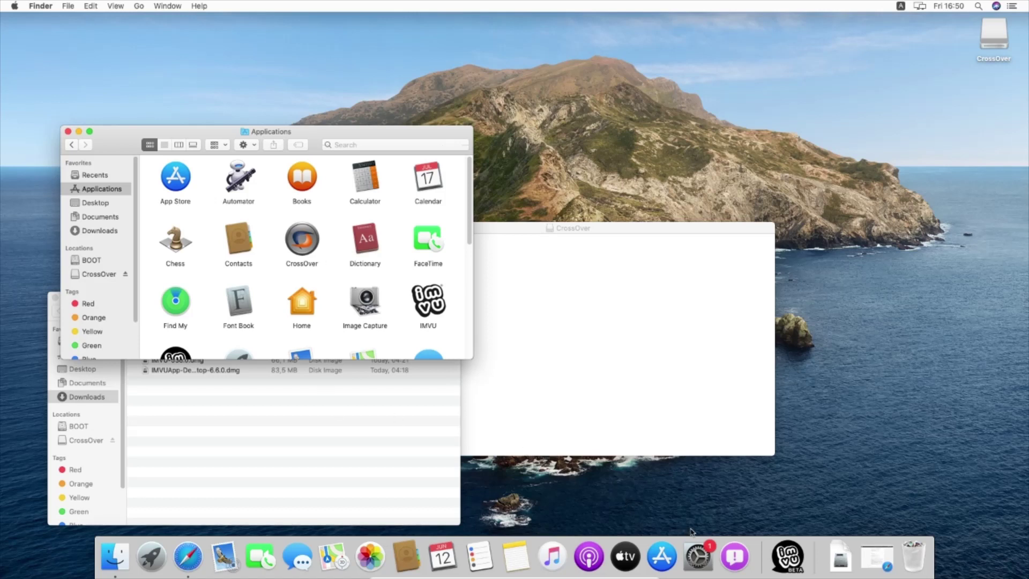
# - Launch System Preferences from the Dock and go to the Security & Privacy General pane
pyautogui.rightClick(700, 564)
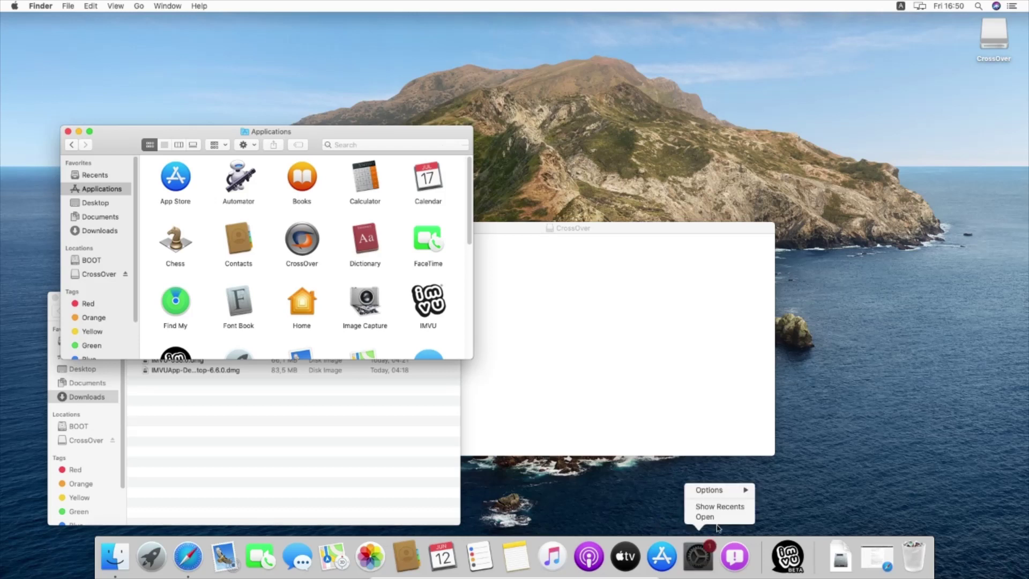
pyautogui.click(718, 517)
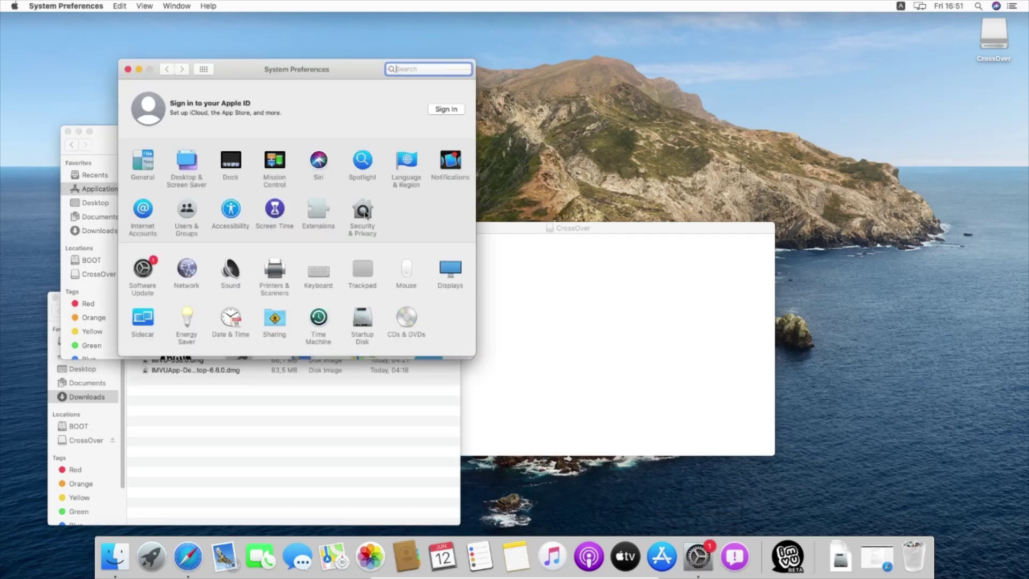
pyautogui.click(365, 213)
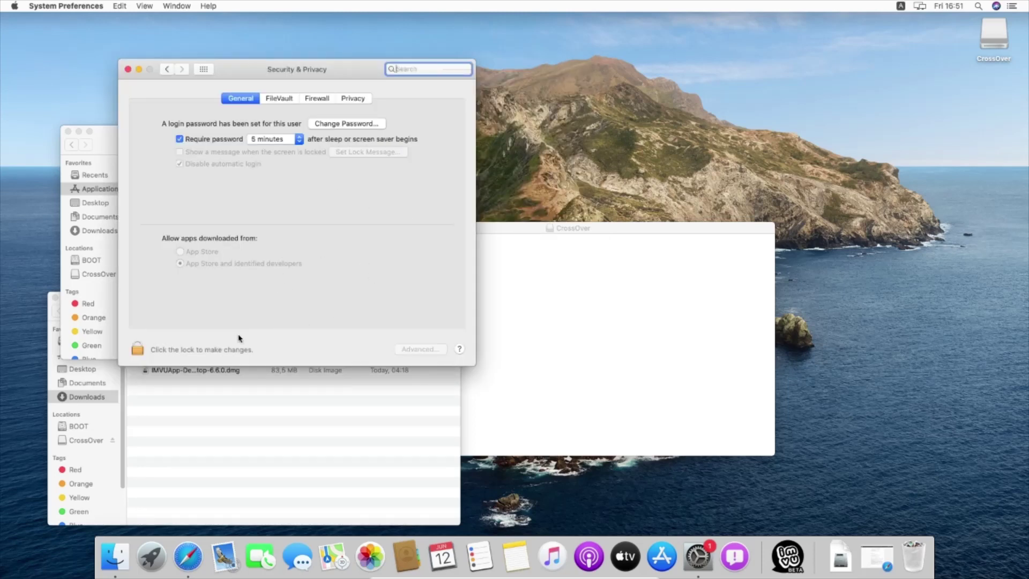
pyautogui.click(140, 351)
# - Try launching CrossOver from Applications, which triggers macOS's unverified-software warning
pyautogui.click(108, 142)
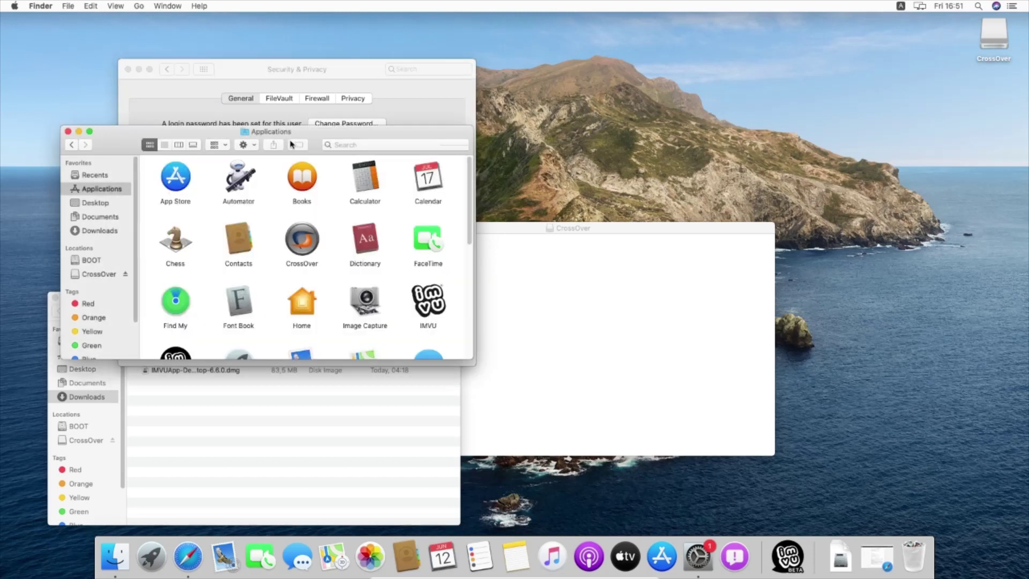
pyautogui.click(309, 248)
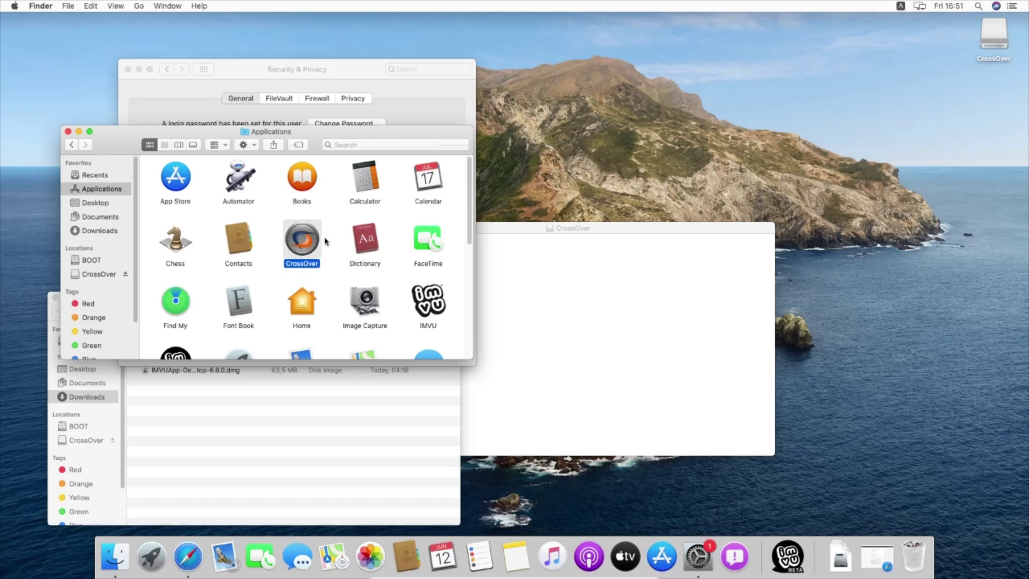
pyautogui.doubleClick(311, 249)
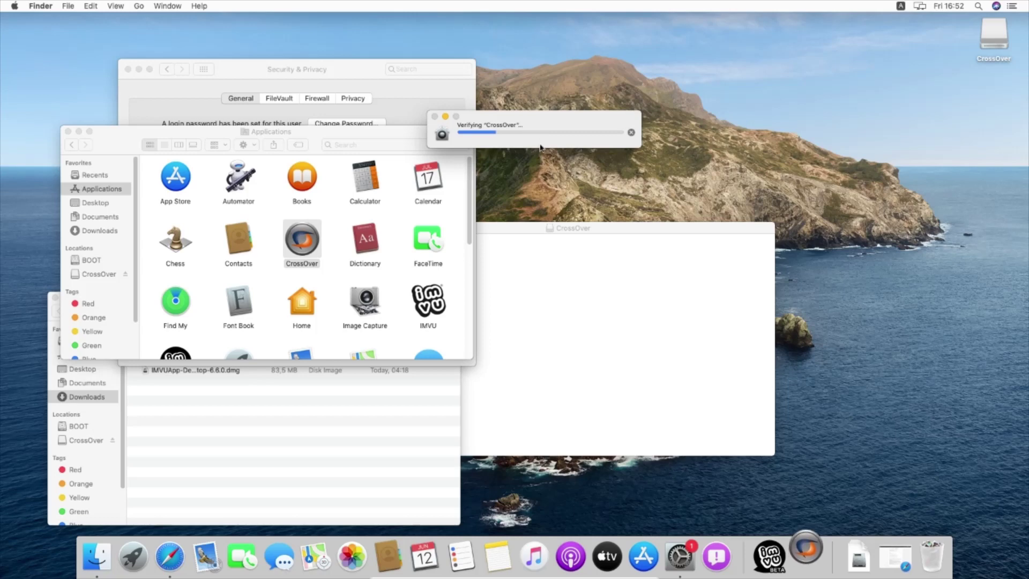
pyautogui.moveTo(340, 132); pyautogui.dragTo(533, 155)
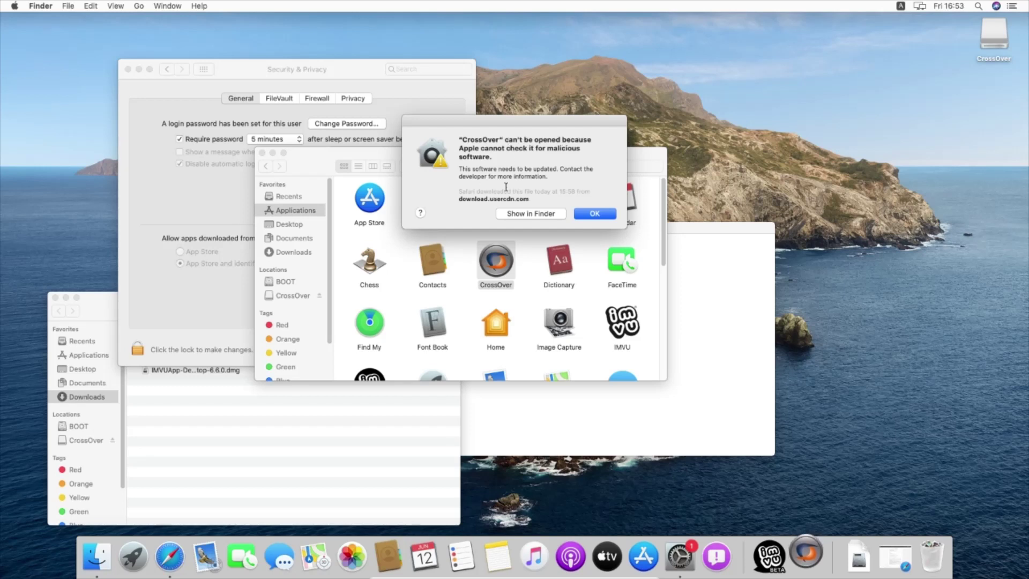
# - Unlock Security & Privacy with the admin password and allow CrossOver with Open Anyway
pyautogui.click(593, 216)
pyautogui.click(222, 198)
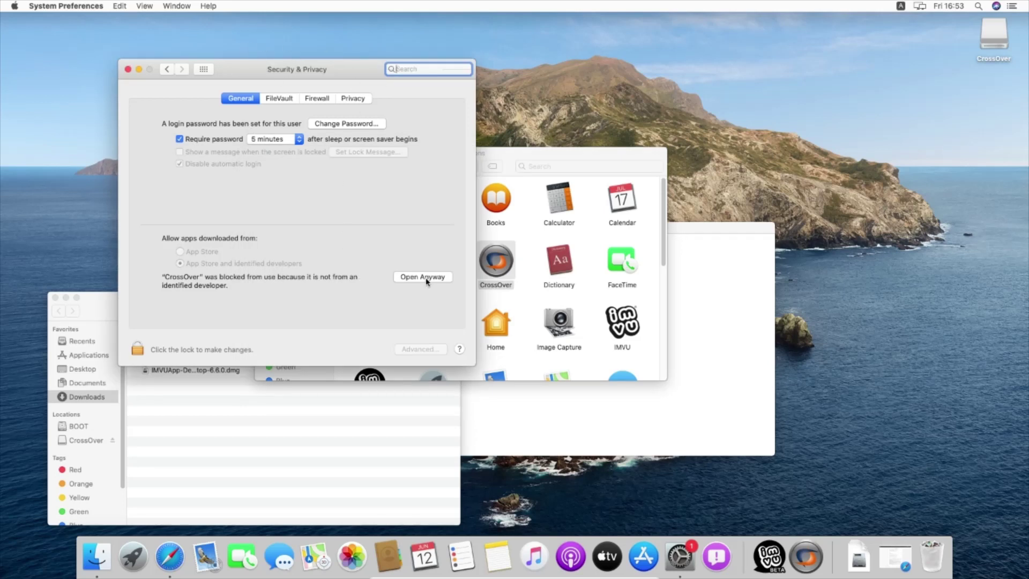
pyautogui.click(146, 352)
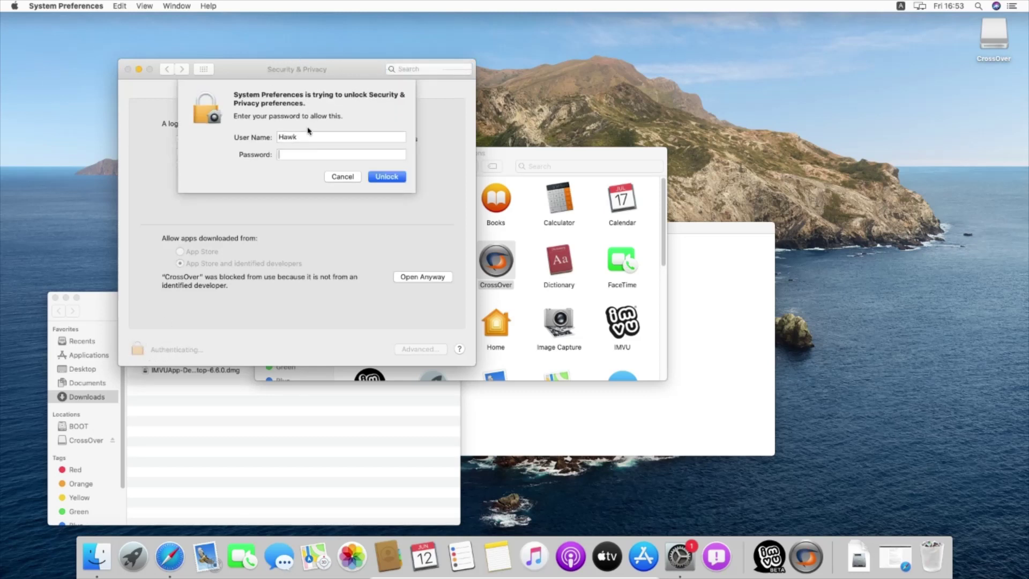
pyautogui.write('••••••••••')
pyautogui.click(388, 182)
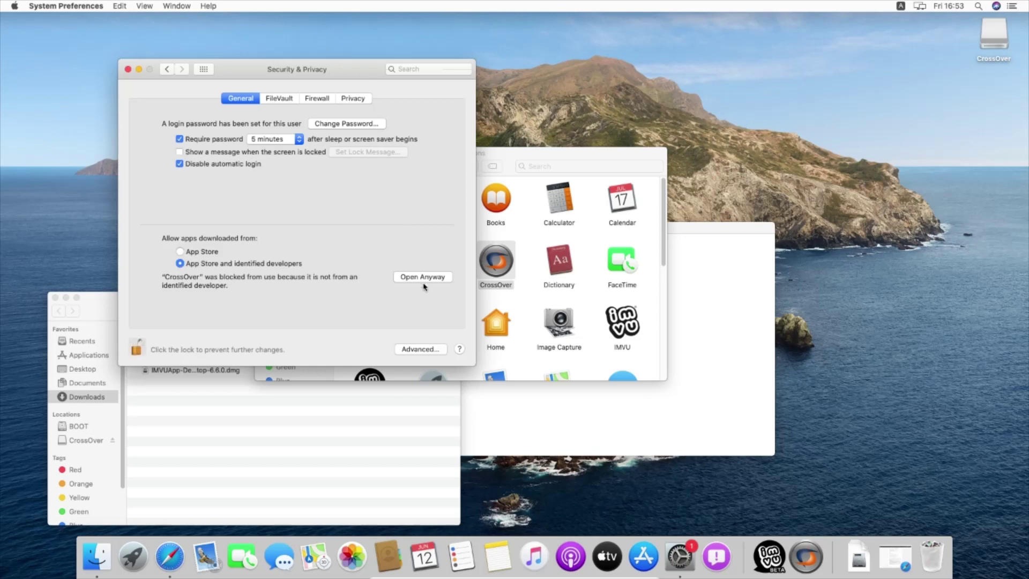
pyautogui.click(397, 277)
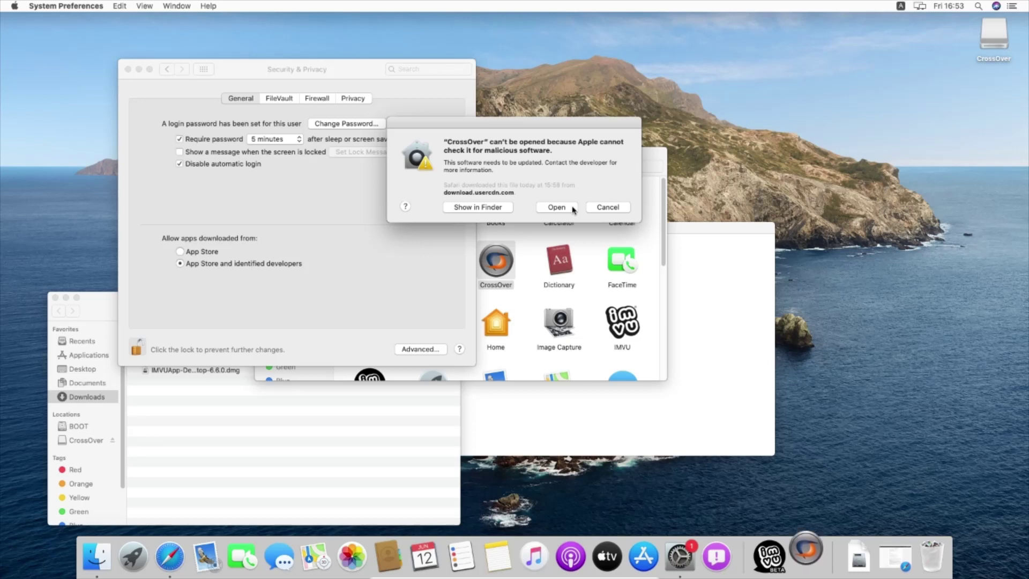
pyautogui.click(556, 208)
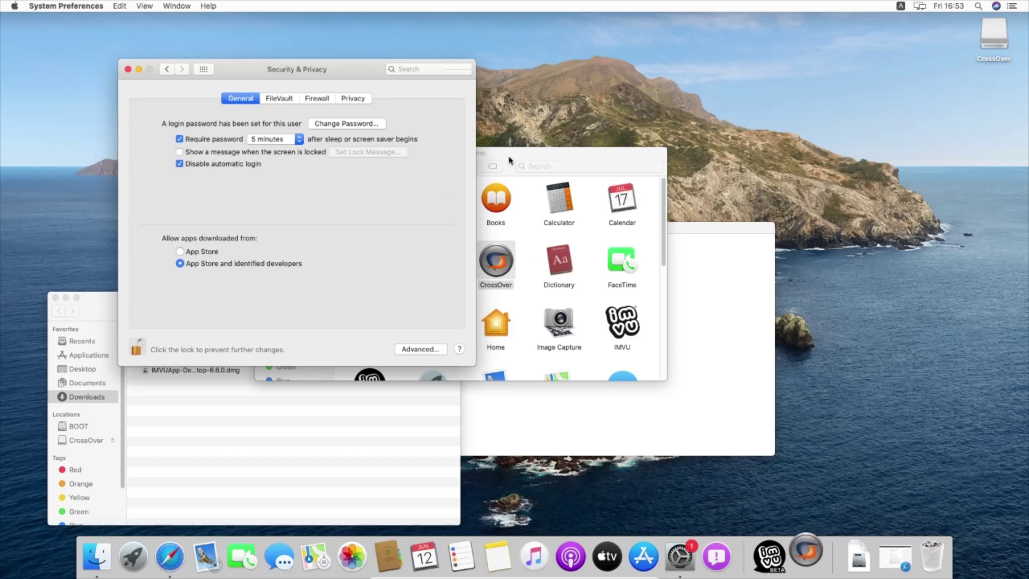
pyautogui.click(139, 70)
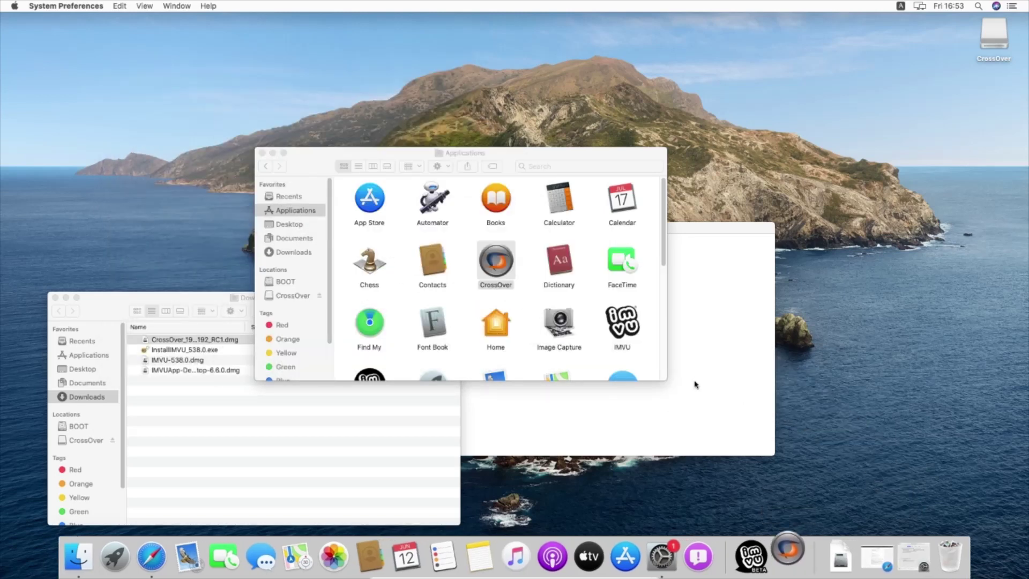
# - Launch CrossOver and choose Install a Windows Application from the All Bottles window
pyautogui.doubleClick(492, 266)
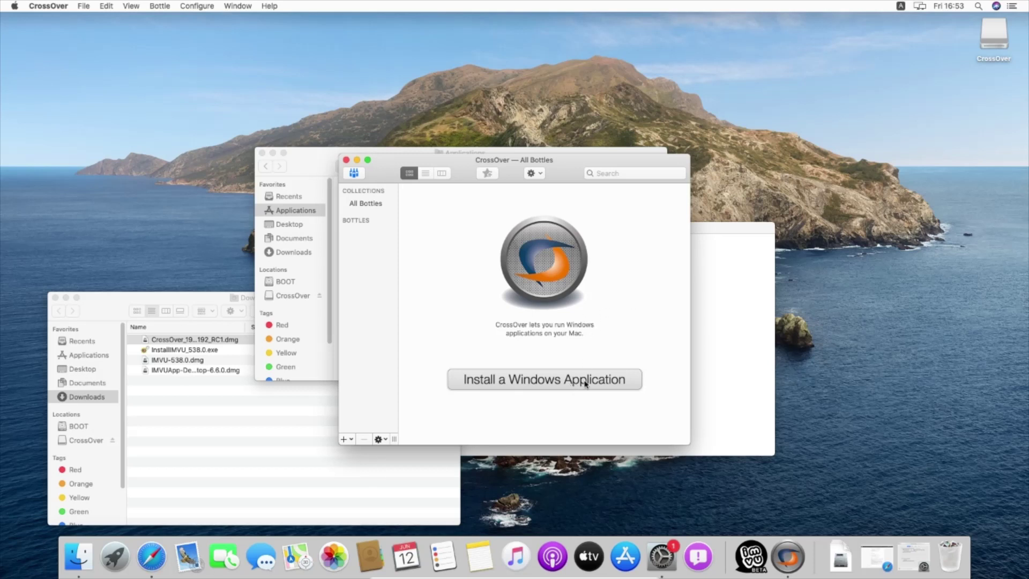
pyautogui.click(529, 381)
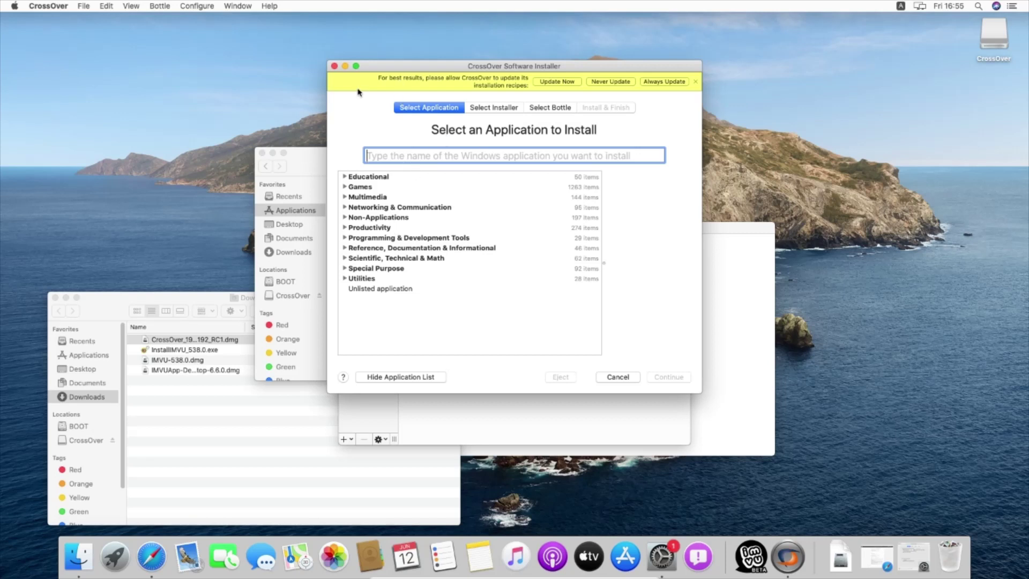
# - Browse the Productivity, Networking, Multimedia and Games categories, then pick Unlisted application
pyautogui.moveTo(395, 87)
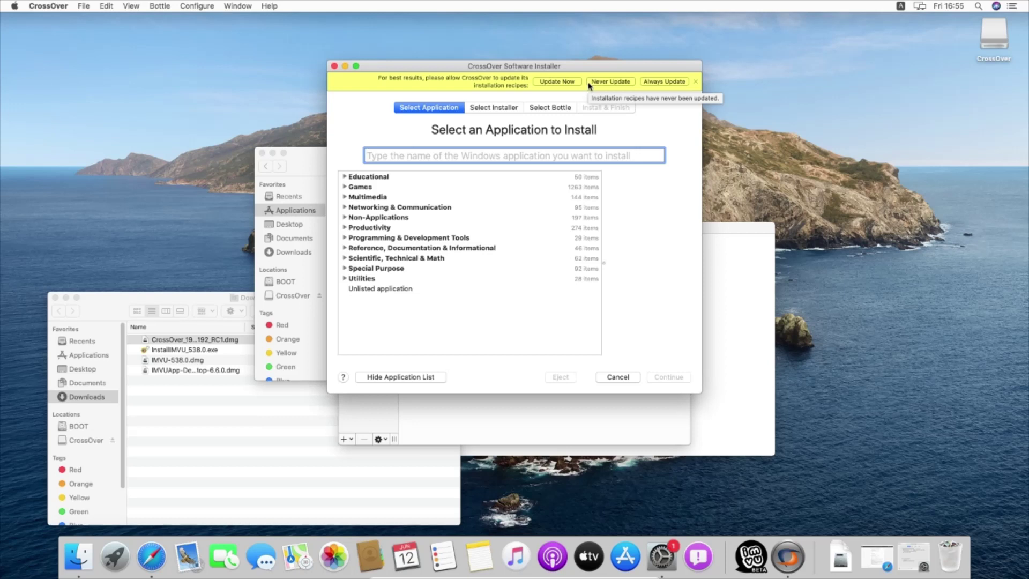
pyautogui.click(346, 229)
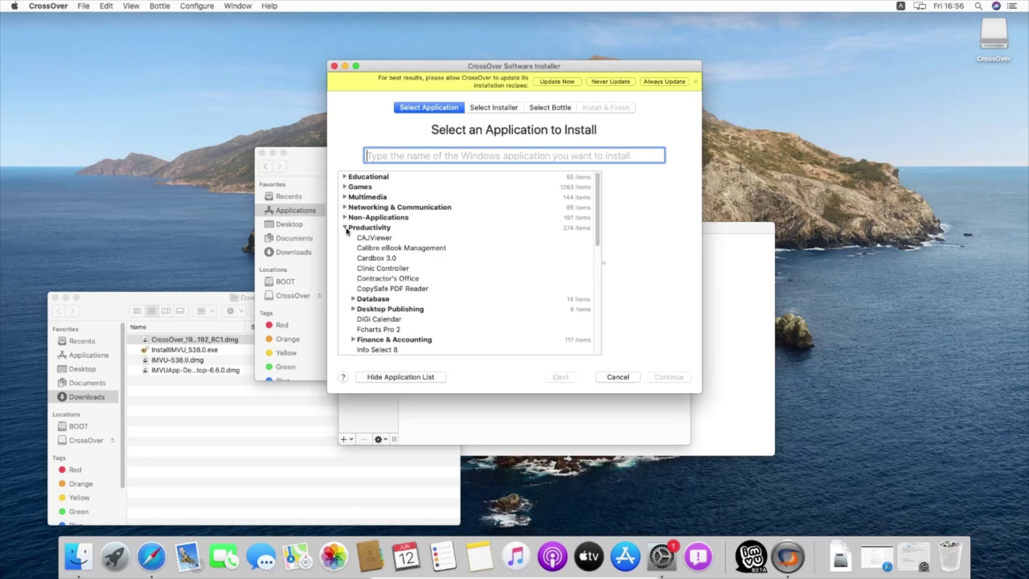
pyautogui.click(345, 227)
pyautogui.click(345, 207)
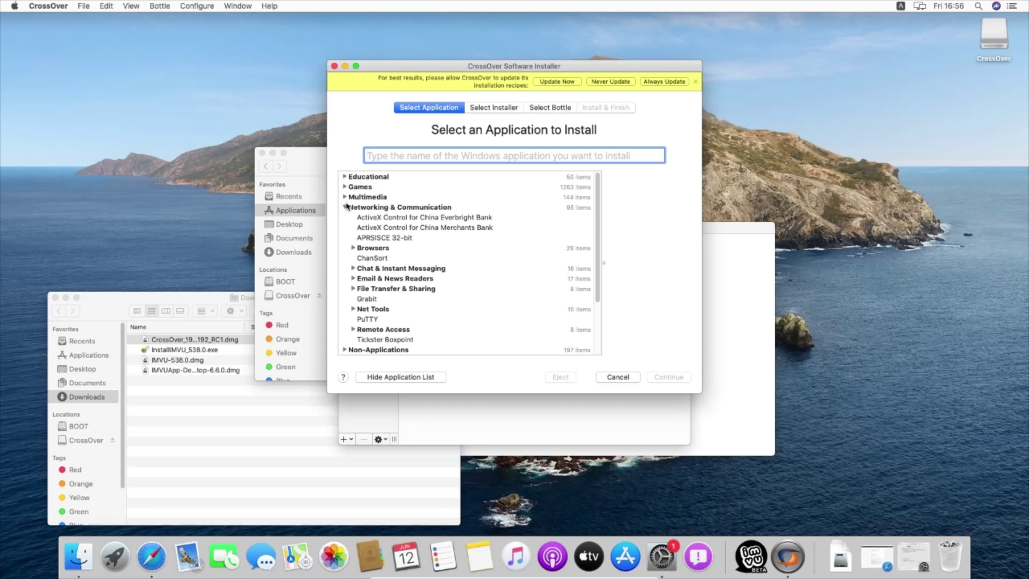
pyautogui.click(346, 206)
pyautogui.click(346, 200)
pyautogui.click(346, 200)
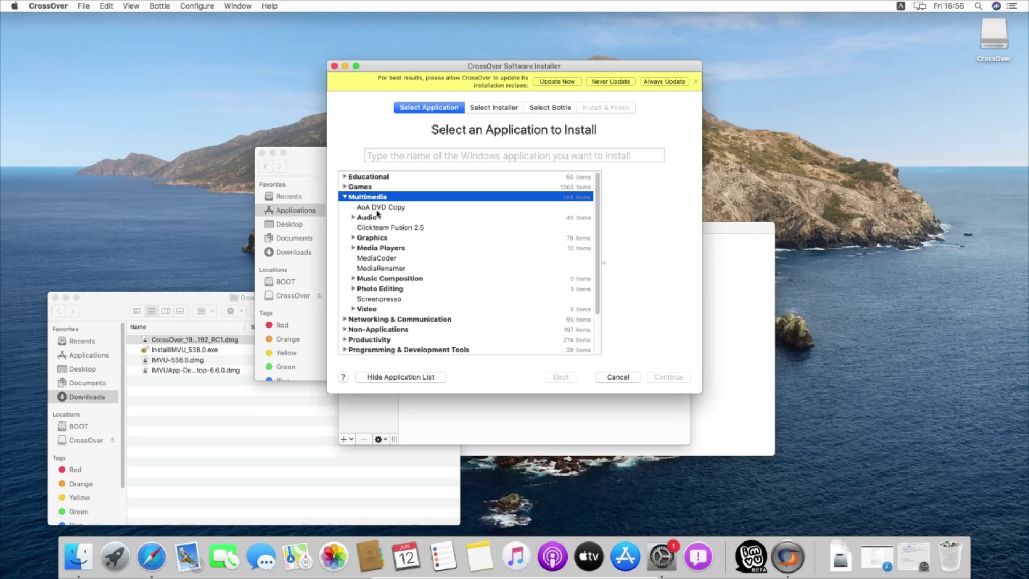
pyautogui.click(345, 198)
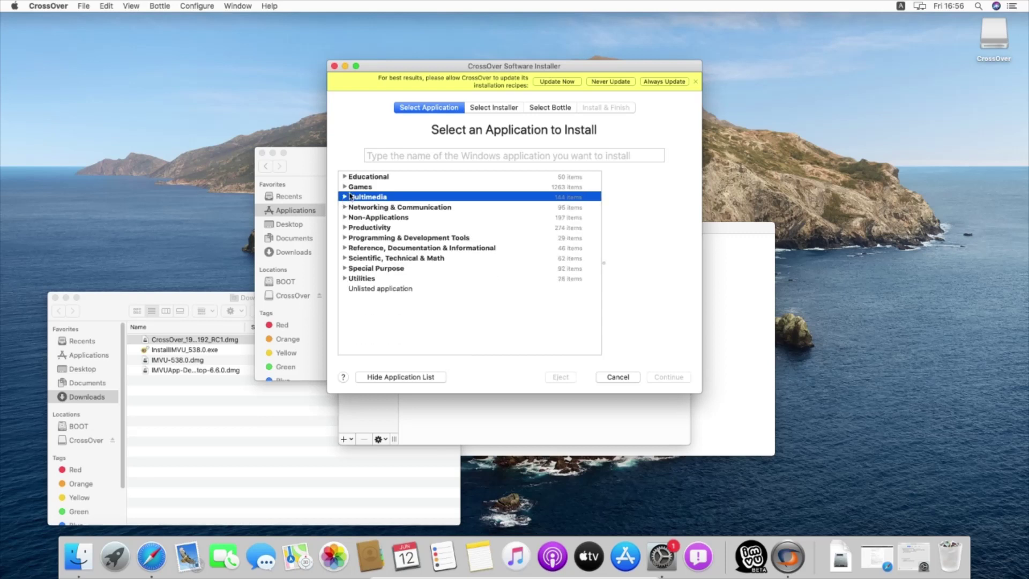
pyautogui.click(347, 188)
pyautogui.click(345, 187)
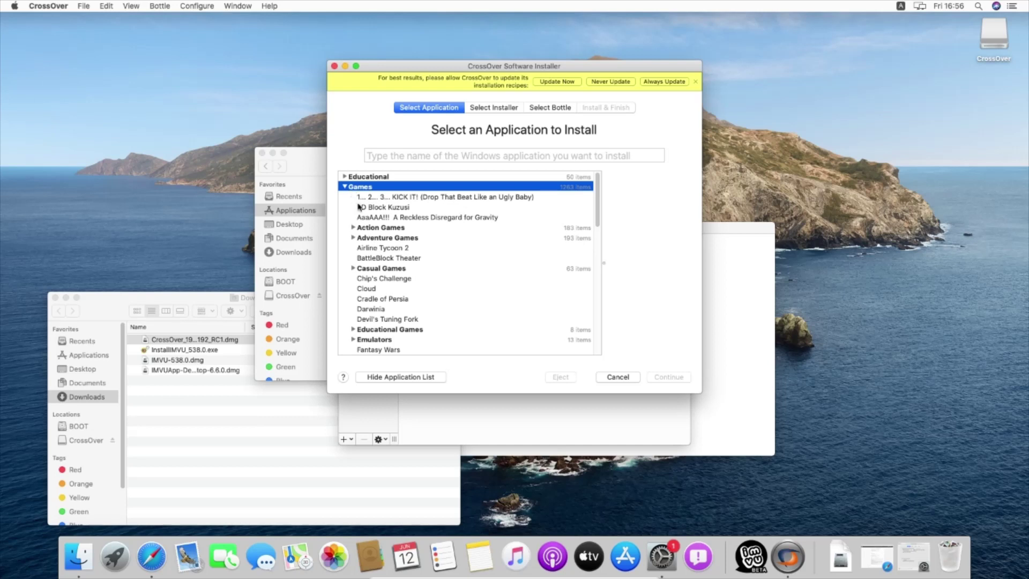
pyautogui.click(344, 187)
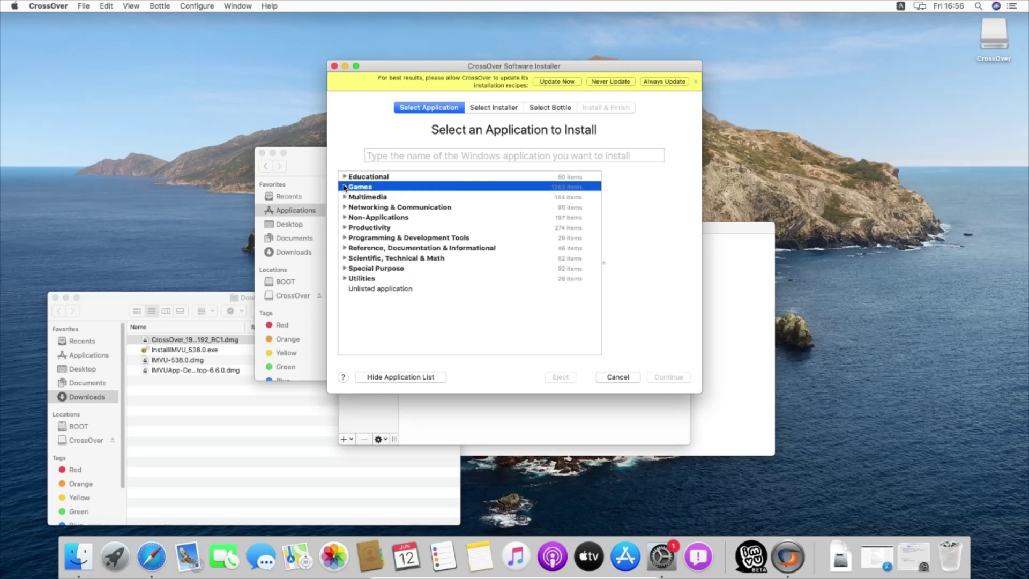
pyautogui.click(367, 290)
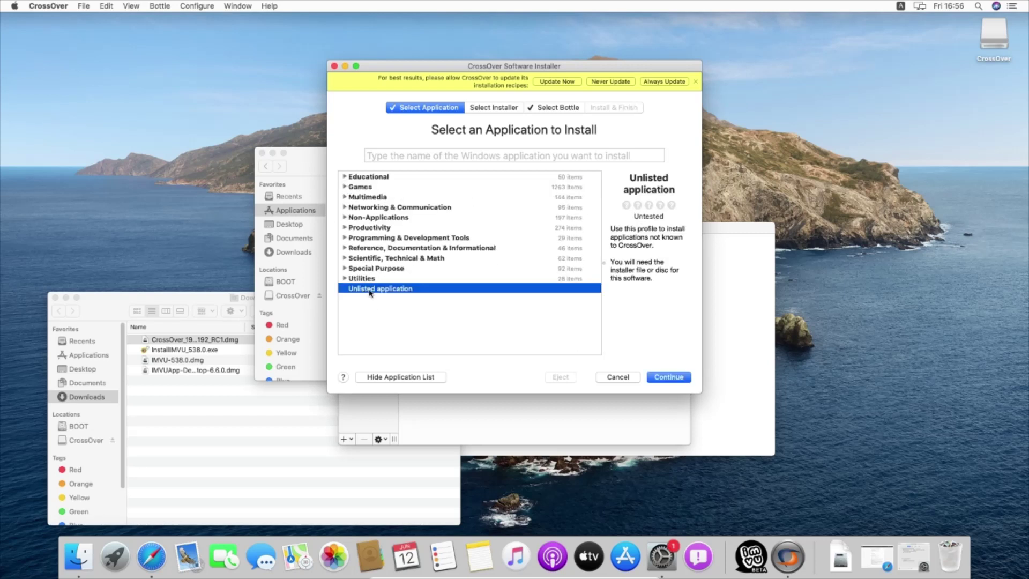
# - Use InstallIMVU_538.0.exe from Downloads as the installer file for a new Windows 7 bottle
pyautogui.click(666, 379)
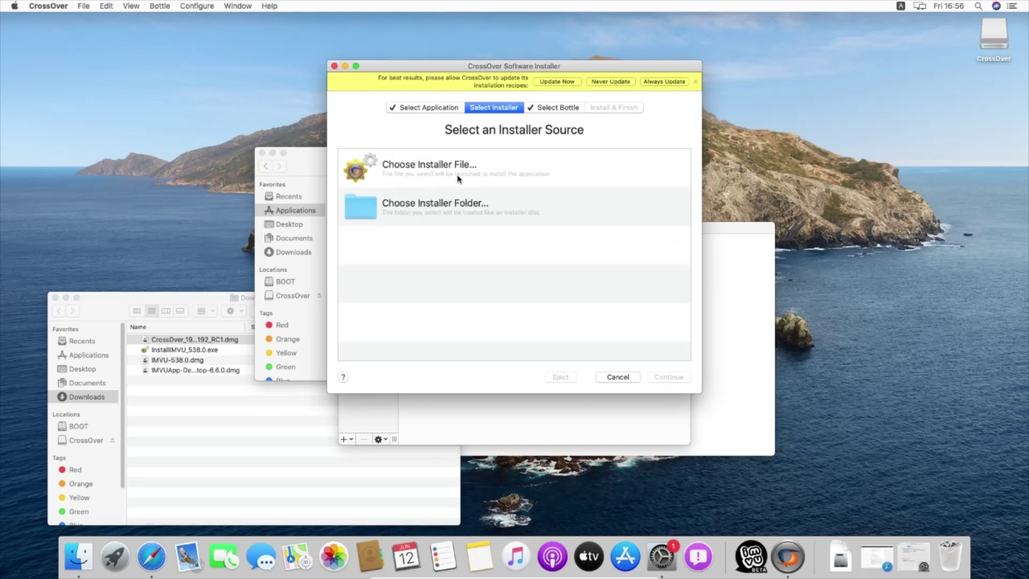
pyautogui.click(414, 177)
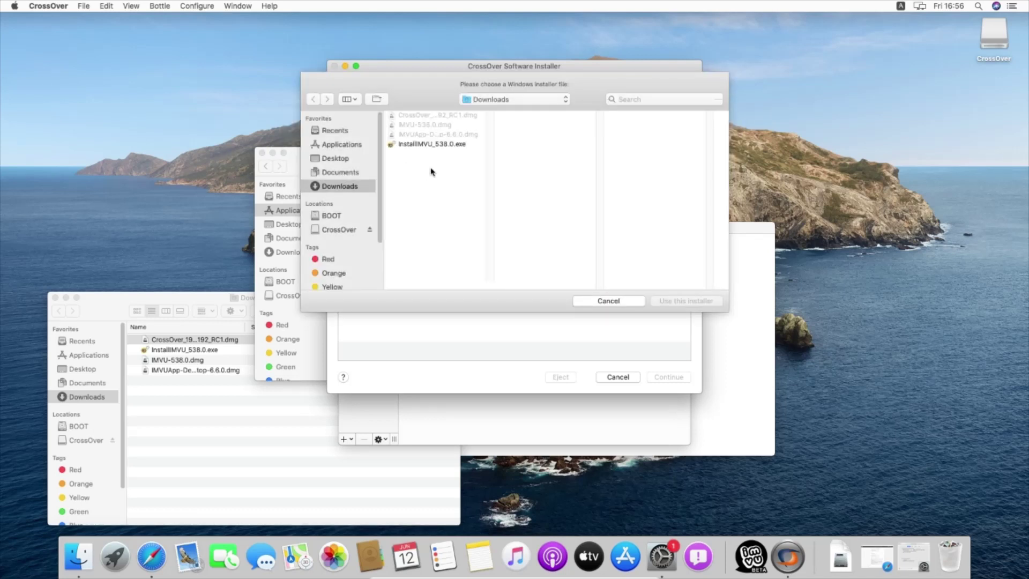
pyautogui.click(455, 145)
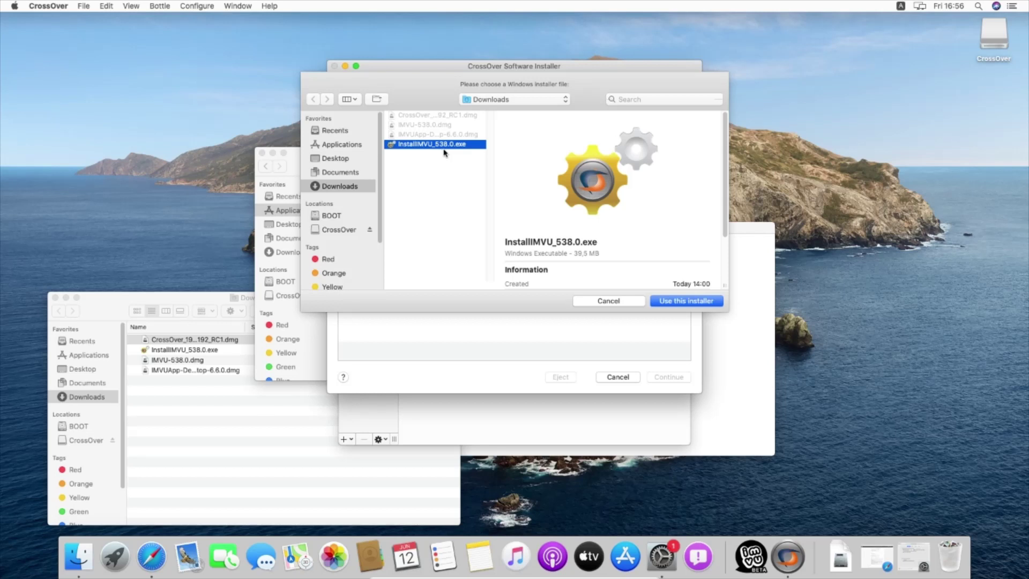
pyautogui.click(681, 301)
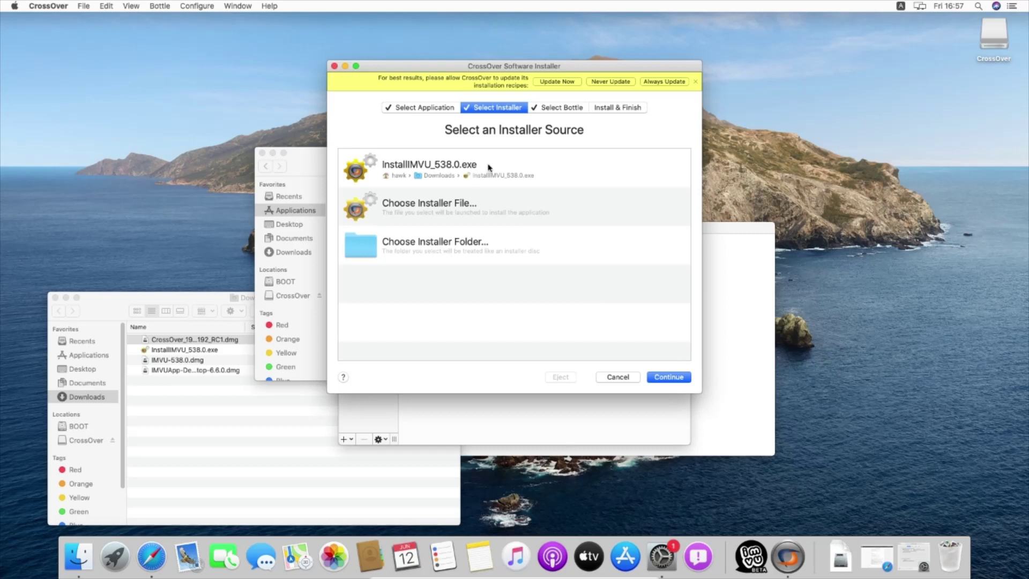
pyautogui.click(679, 379)
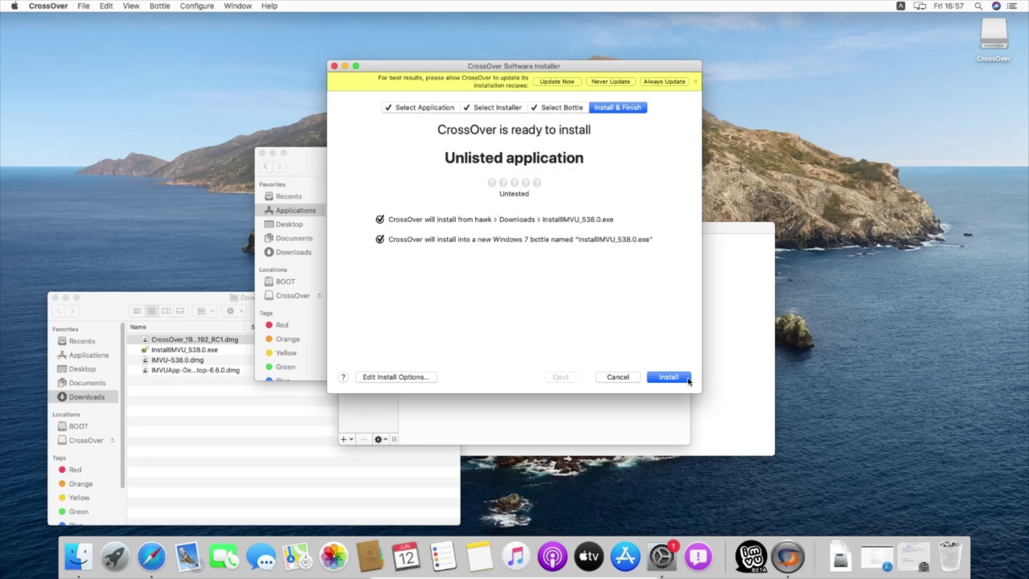
# - Start installing InstallIMVU_538.0.exe as an unlisted application in CrossOver
pyautogui.click(683, 381)
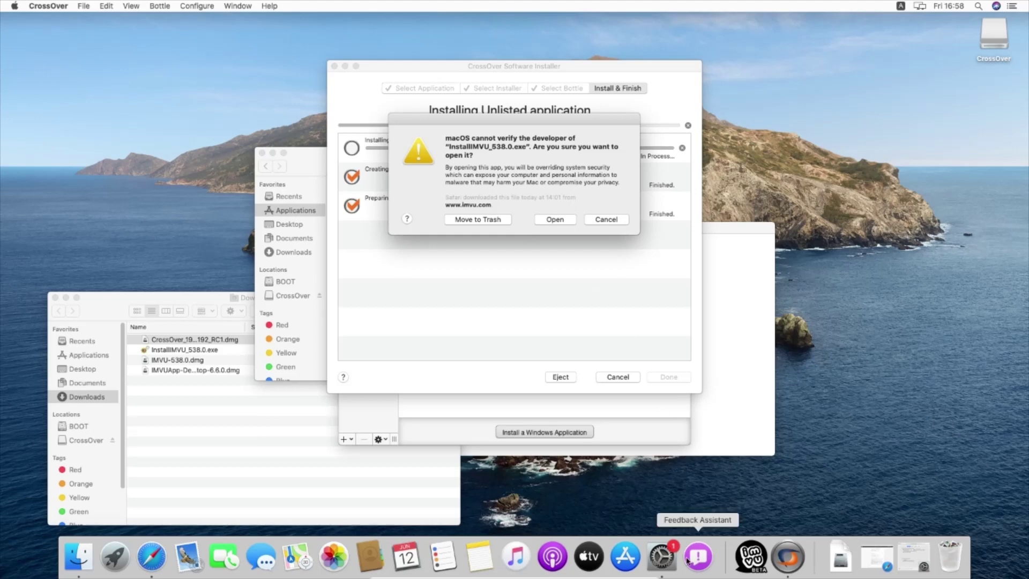
# - Allow InstallIMVU_538.0.exe anyway in Security & Privacy, then return to the CrossOver installer
pyautogui.click(662, 556)
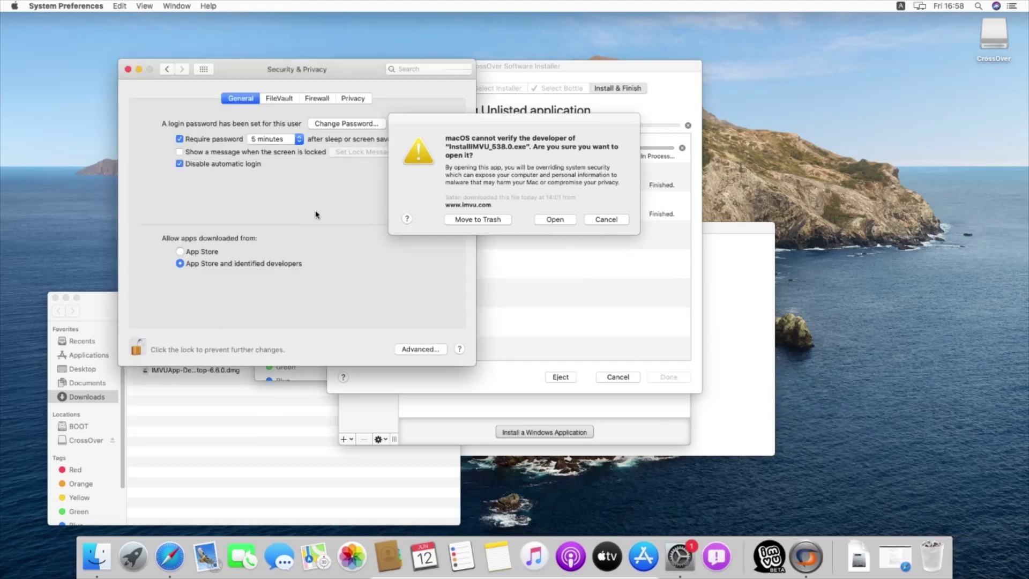
pyautogui.click(606, 219)
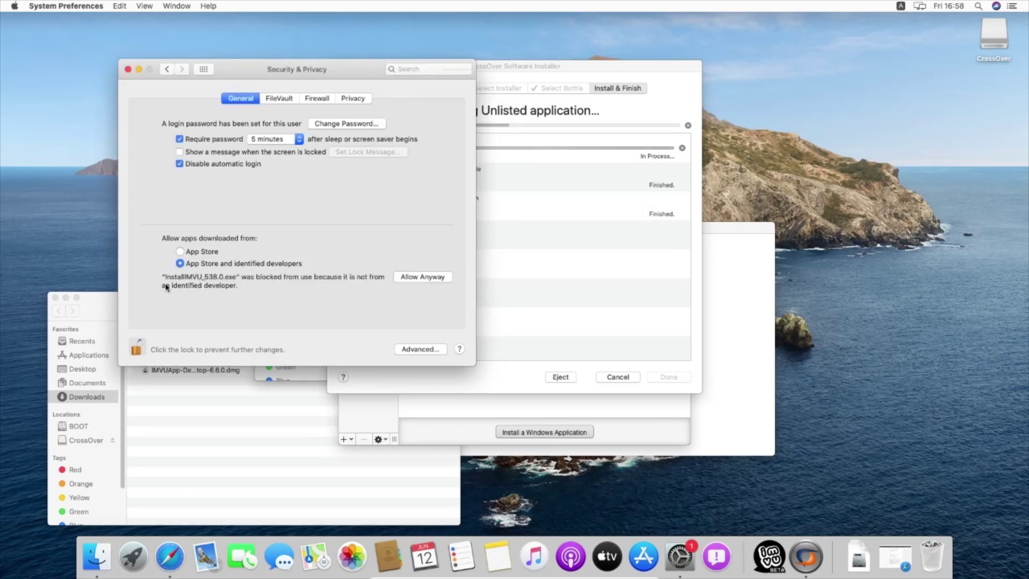
pyautogui.click(426, 277)
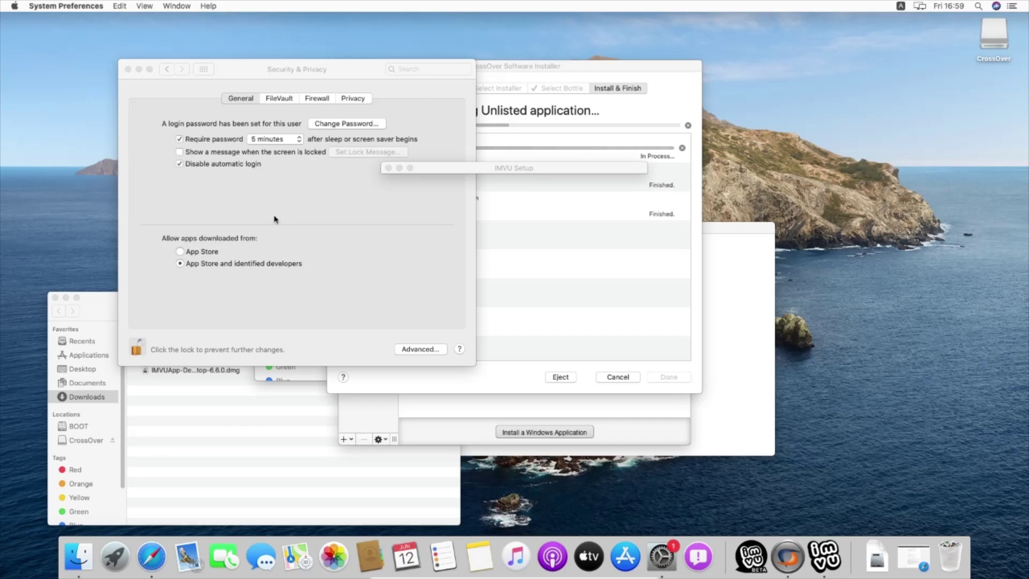
pyautogui.click(637, 120)
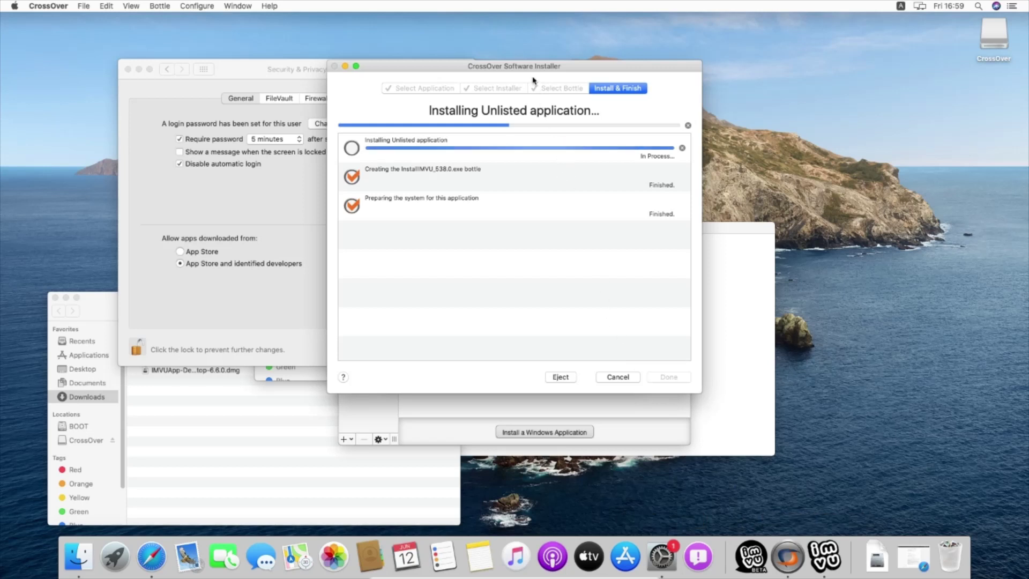
# - Run the IMVU Setup install with details shown until the IMVU Login window appears
pyautogui.moveTo(591, 70); pyautogui.dragTo(781, 71)
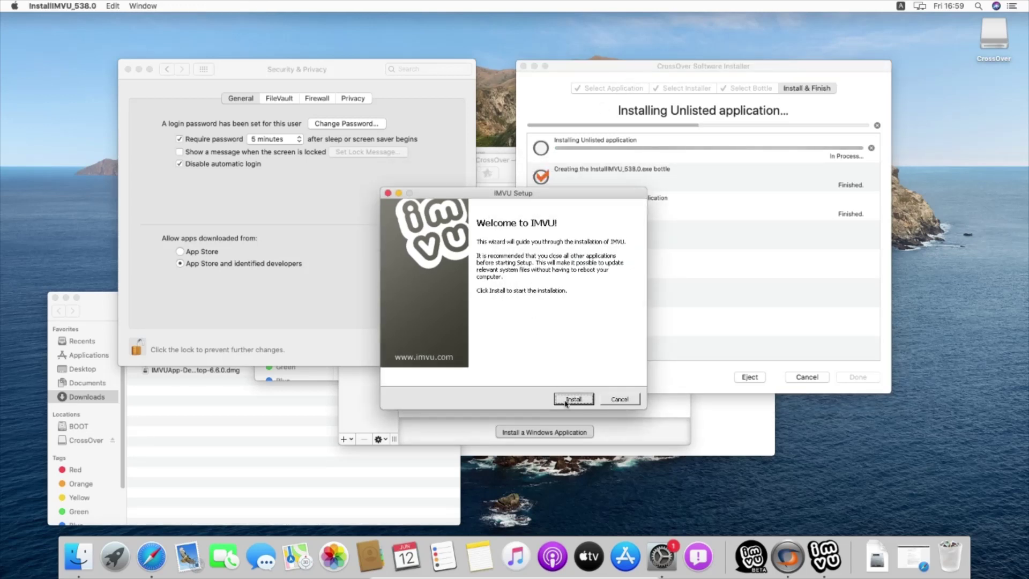
pyautogui.click(566, 401)
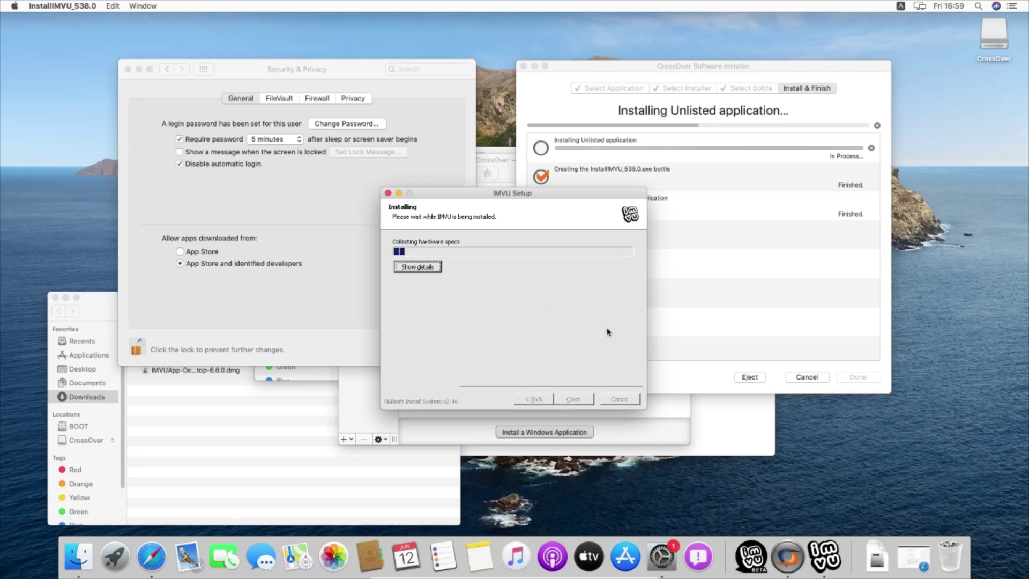
pyautogui.click(424, 267)
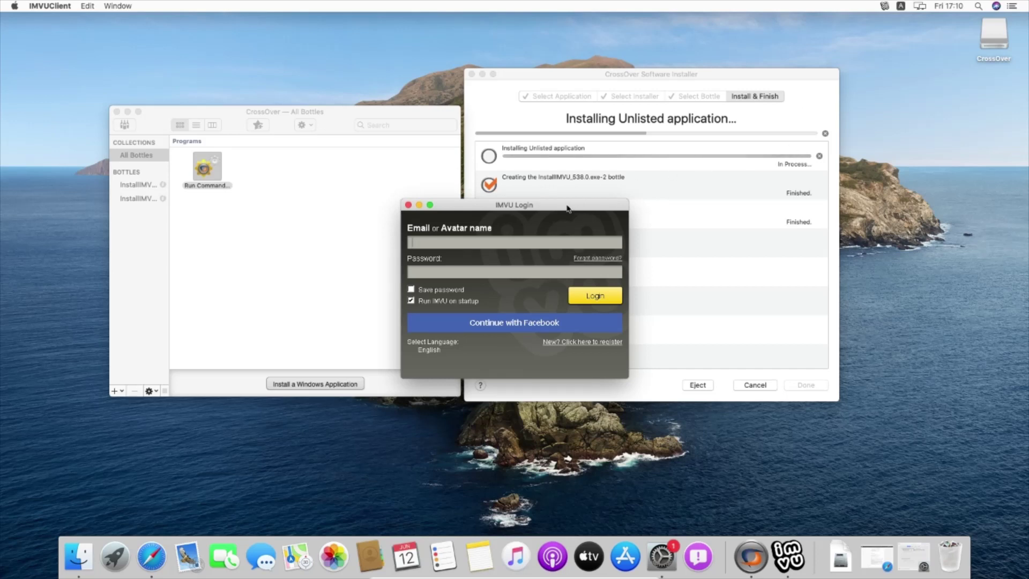
# - Enter the account password, tick Save password and log in to IMVU
pyautogui.moveTo(574, 204); pyautogui.dragTo(524, 136)
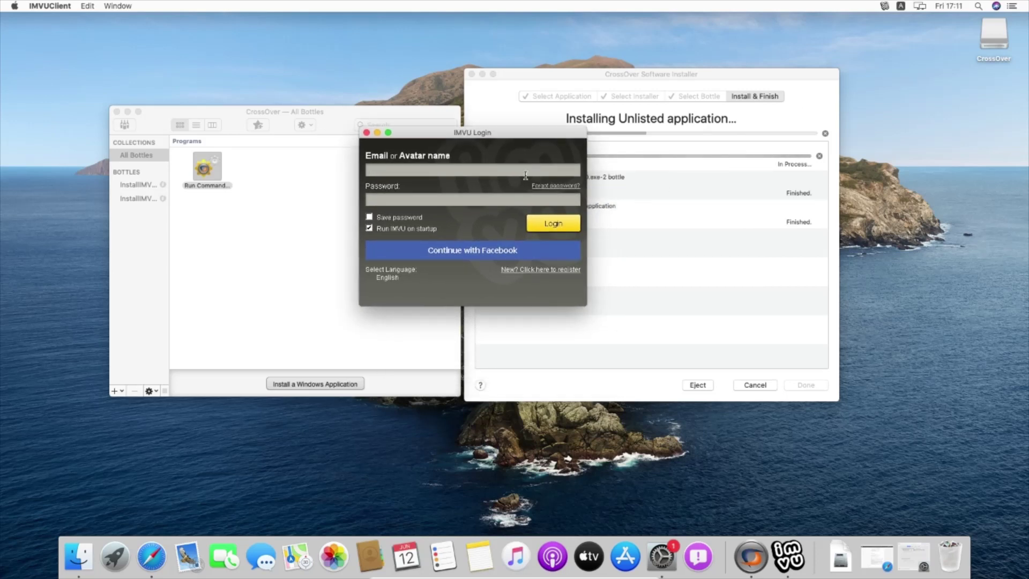
pyautogui.click(369, 217)
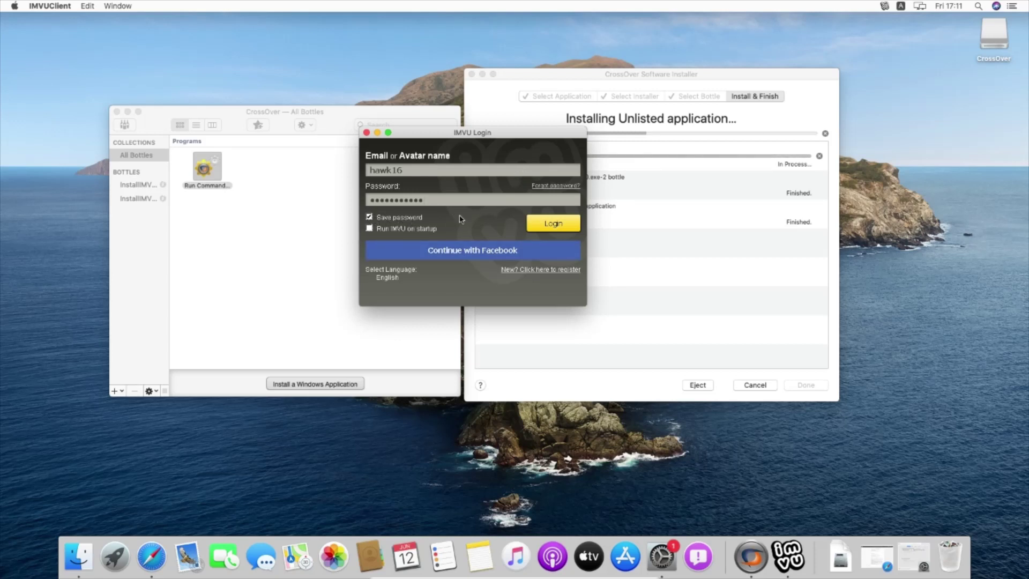
pyautogui.click(555, 225)
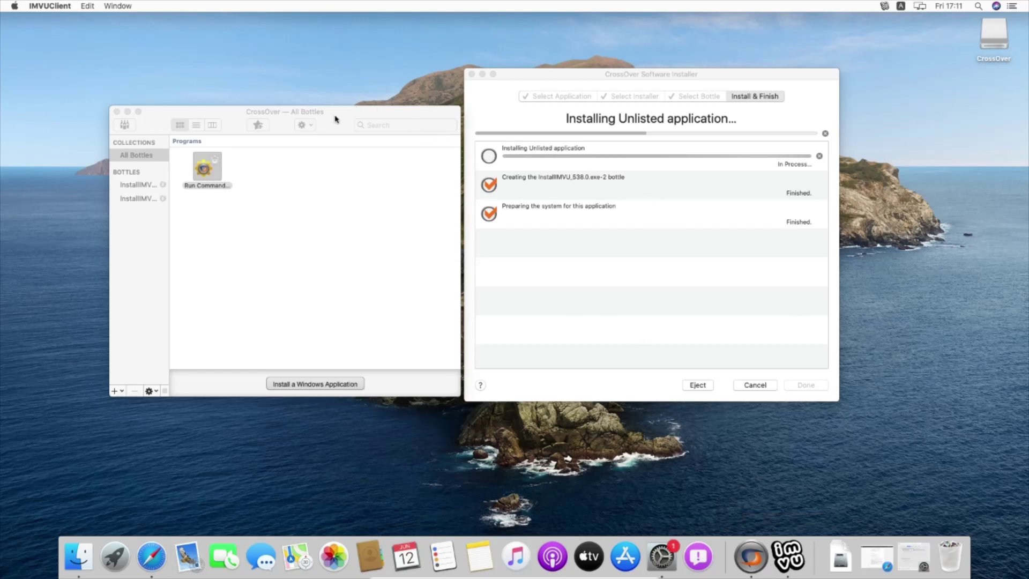
# - Minimize the CrossOver Software Installer window to the Dock
pyautogui.click(696, 120)
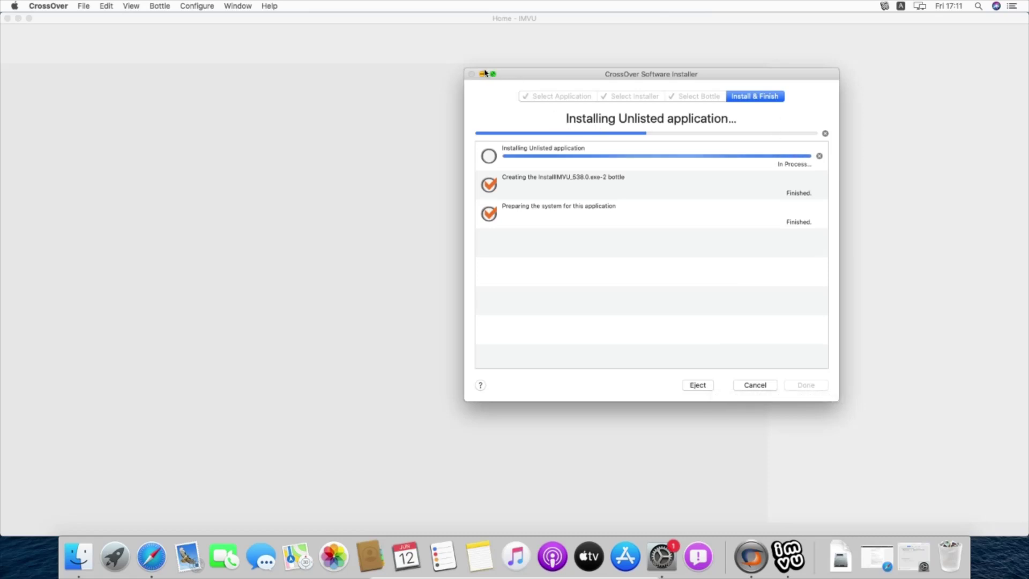
pyautogui.click(483, 75)
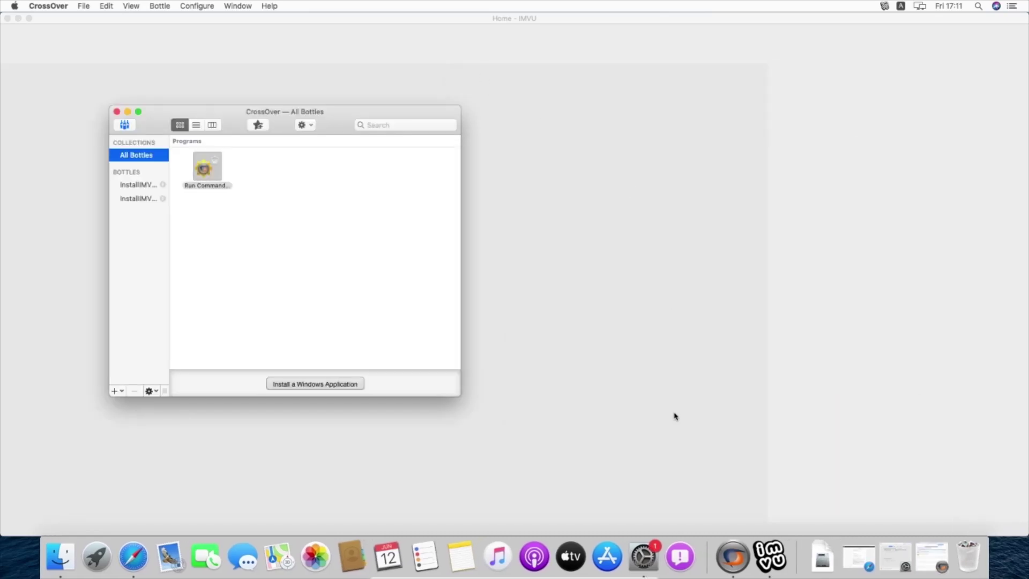
# - Minimize the All Bottles window and bring the IMVU Home window with the avatar forward
pyautogui.click(127, 112)
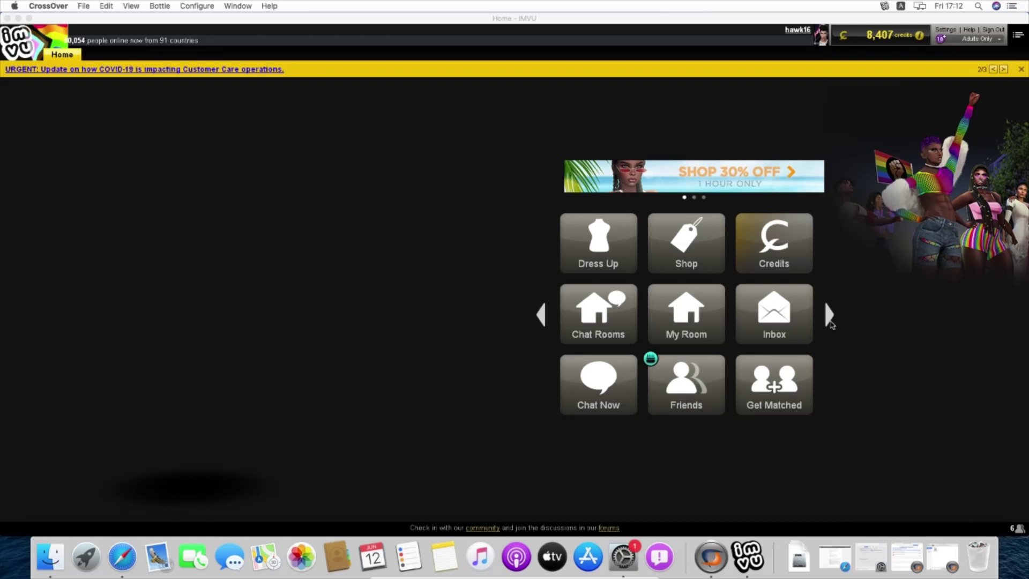
pyautogui.click(830, 322)
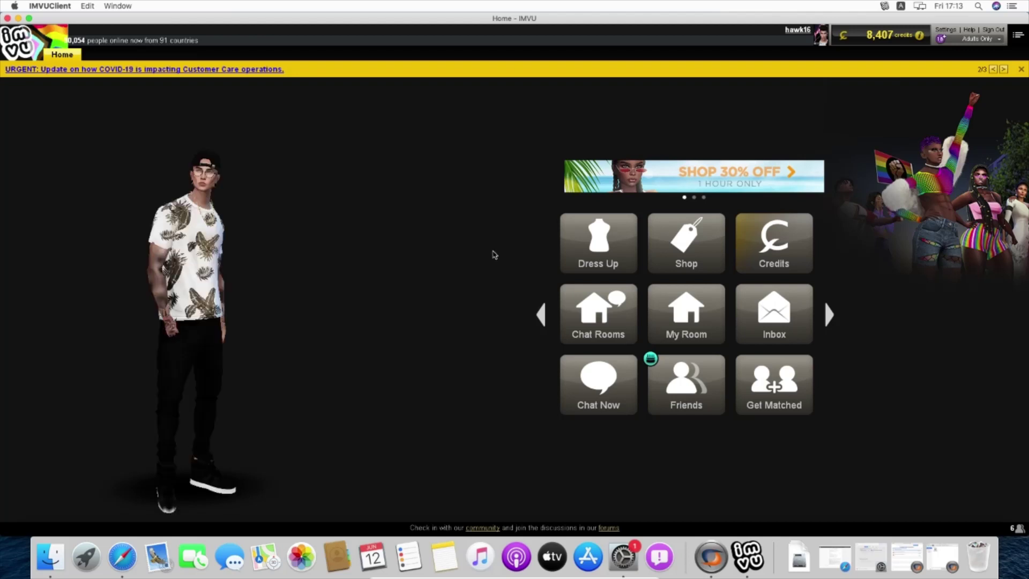
# - Page forward through the Home tile carousel to the Create and Pulse page
pyautogui.click(542, 319)
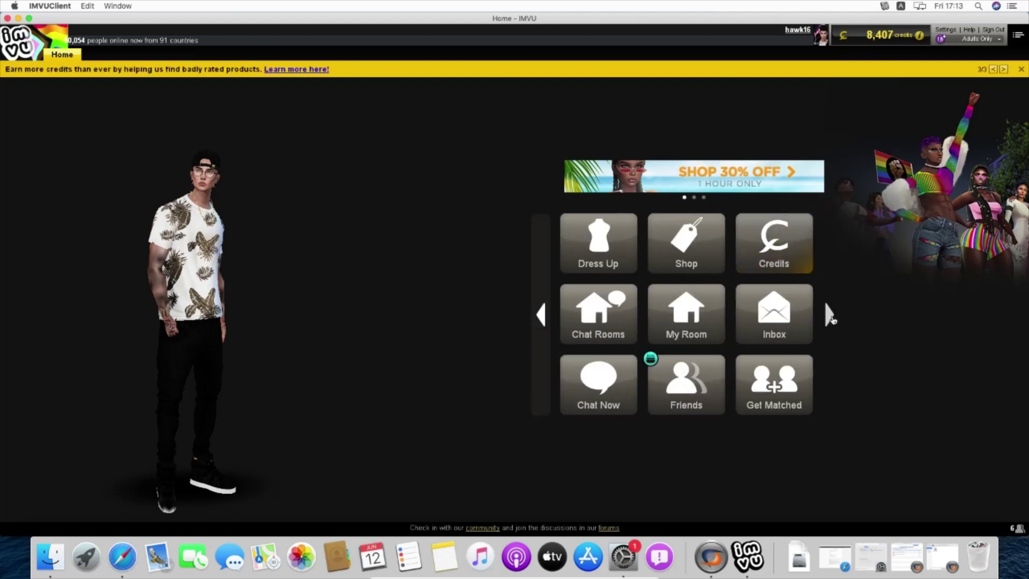
pyautogui.click(846, 279)
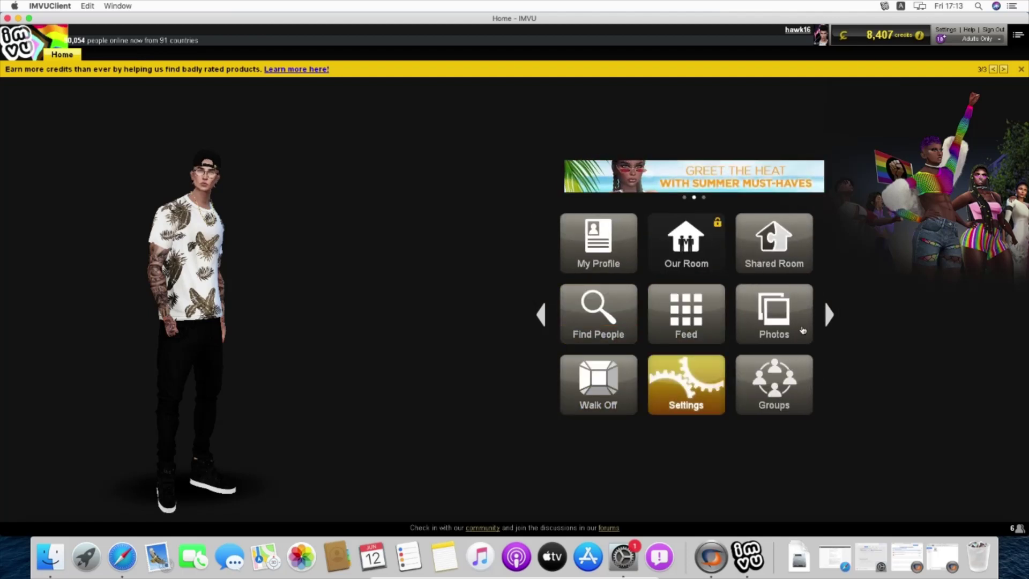
pyautogui.click(829, 312)
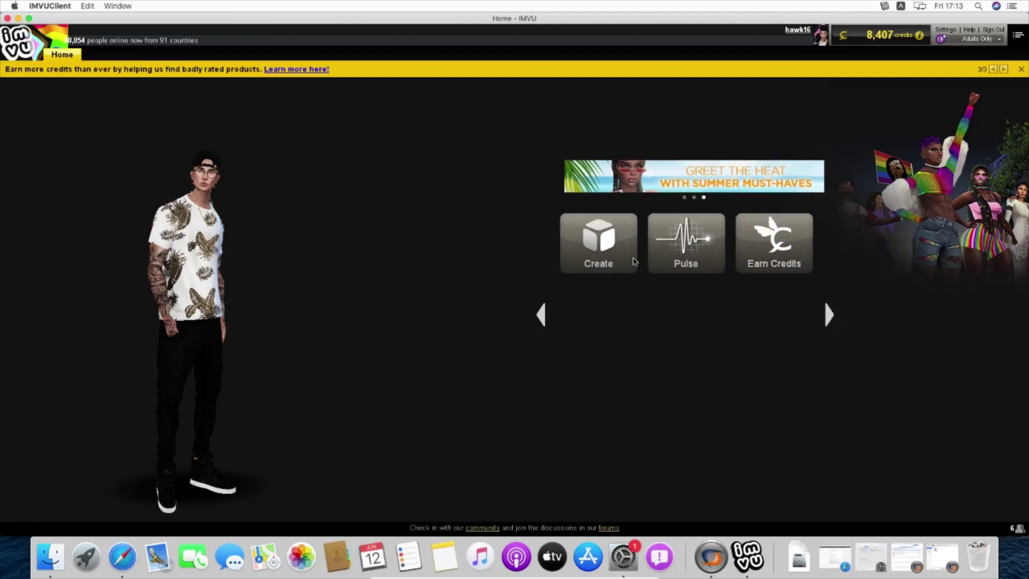
# - Open the Creator Program, close the Create tab and page back to the My Profile tiles
pyautogui.click(571, 262)
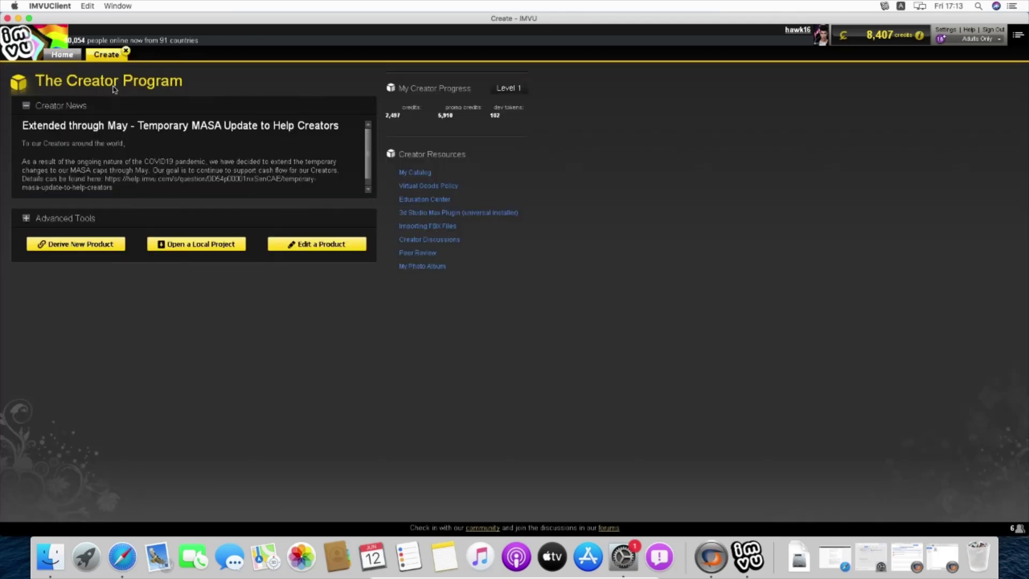
pyautogui.click(126, 52)
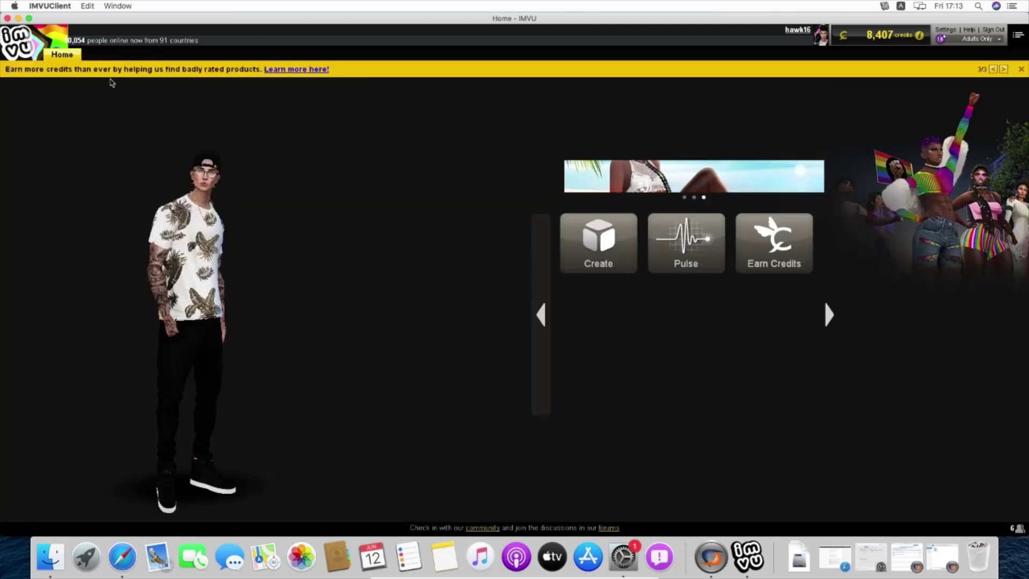
pyautogui.click(544, 310)
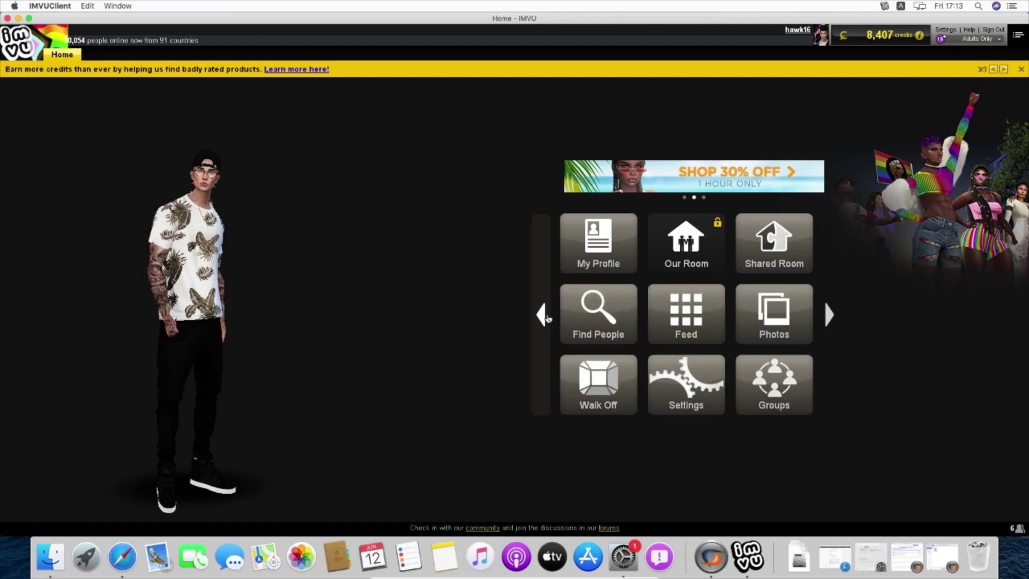
# - Page the Home carousel back to the Dress Up, Shop and Credits tiles
pyautogui.click(543, 315)
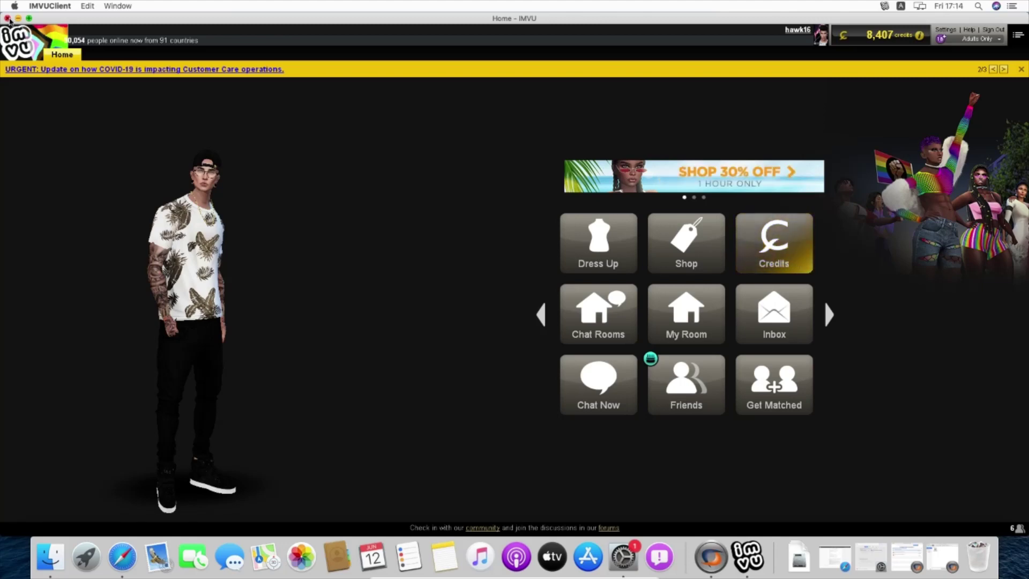
# - Close IMVU, restore both CrossOver windows and cancel the stalled install step
pyautogui.click(8, 18)
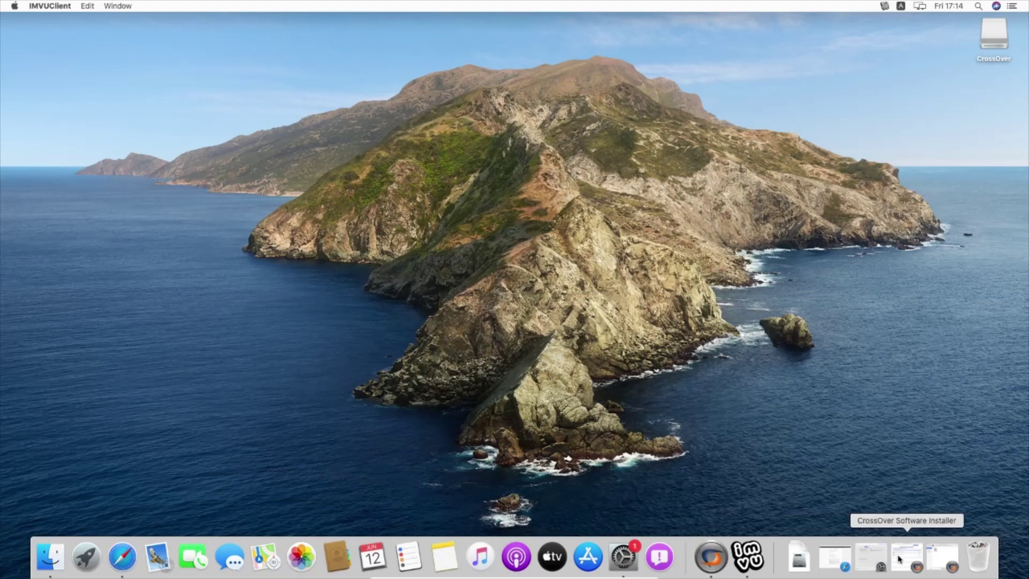
pyautogui.click(905, 558)
pyautogui.click(918, 558)
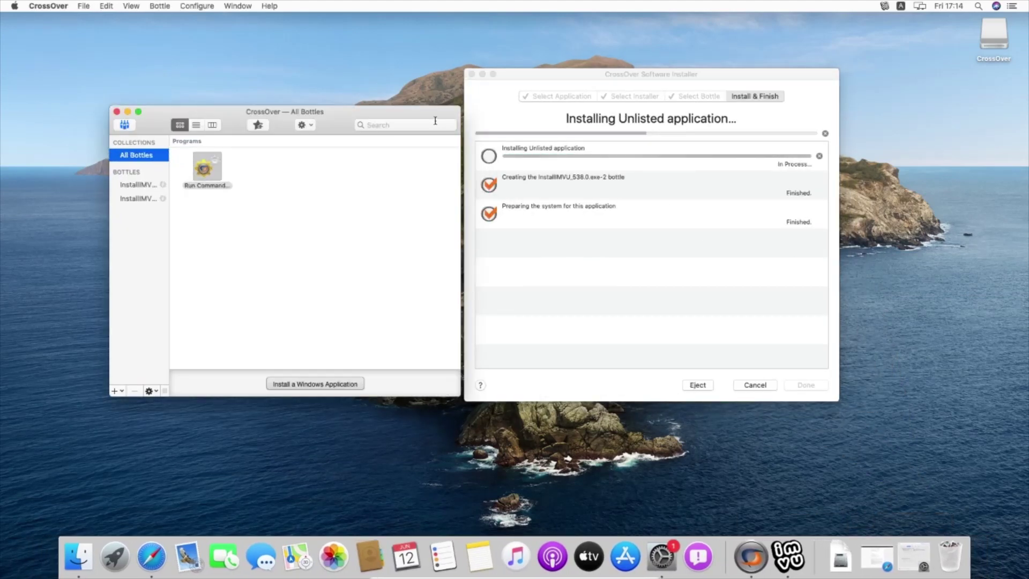
pyautogui.click(764, 120)
pyautogui.click(820, 156)
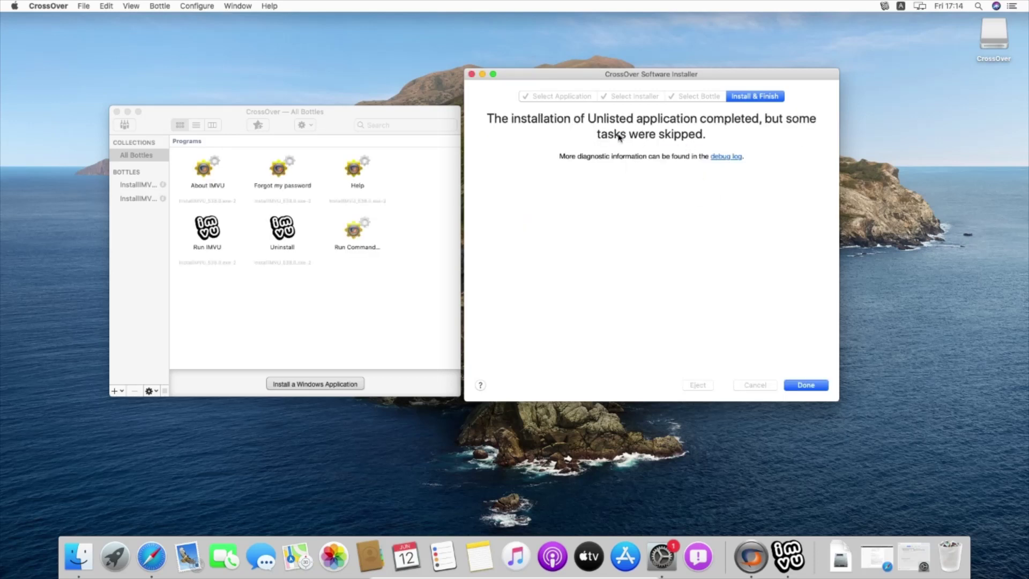
# - Dismiss the installer, add Run IMVU to the Dock, launch it and close All Bottles
pyautogui.click(815, 388)
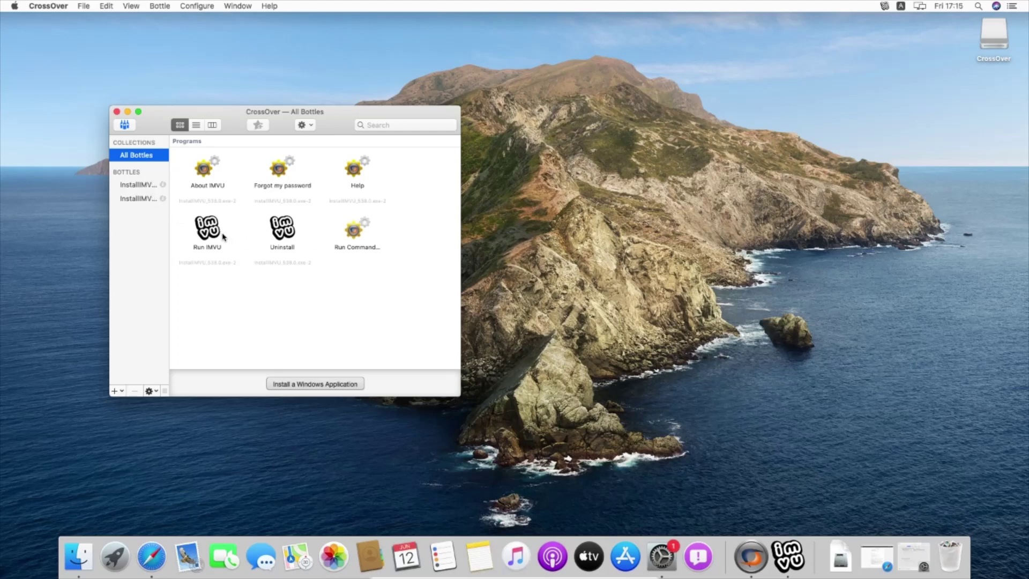
pyautogui.moveTo(222, 236); pyautogui.dragTo(724, 559)
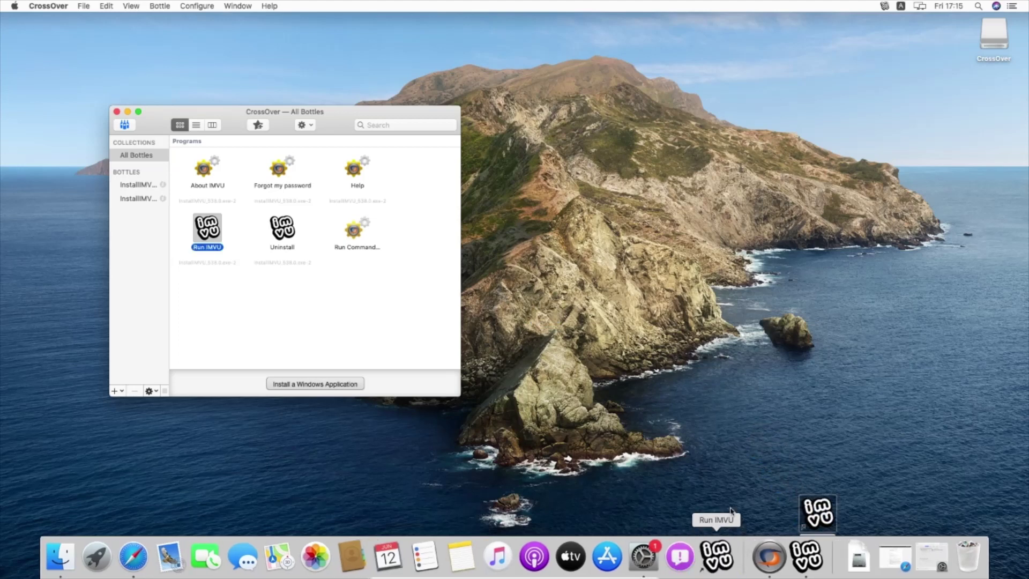
pyautogui.click(816, 560)
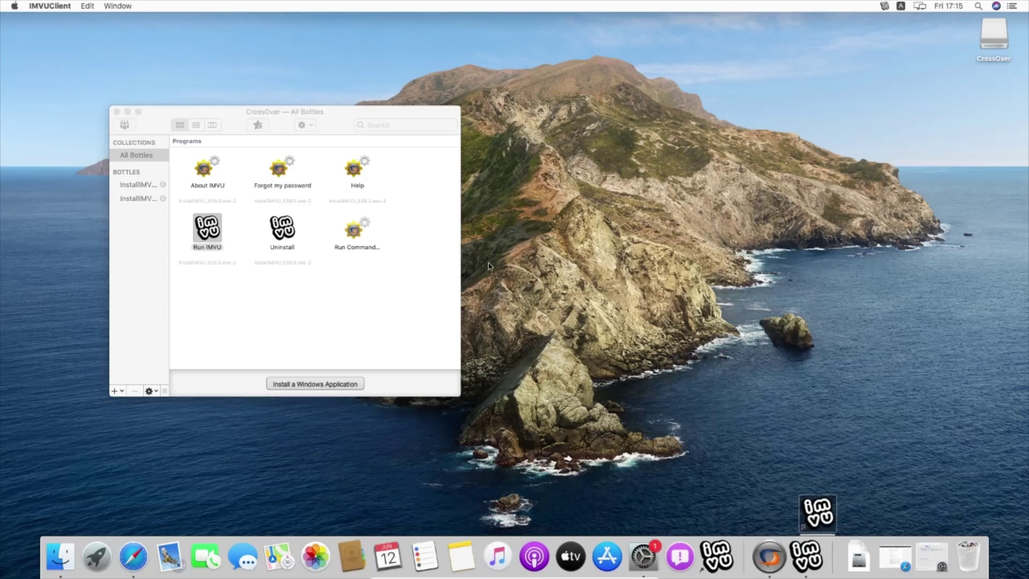
pyautogui.click(117, 112)
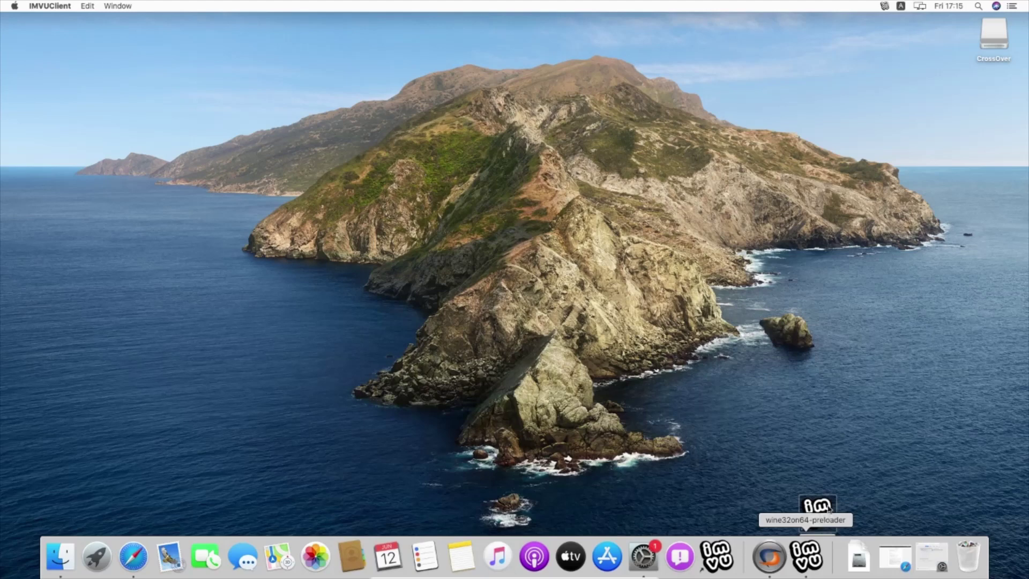
# - Quit the running IMVU client from its Dock icon and answer No to 'Restart IMVU?'
pyautogui.rightClick(813, 557)
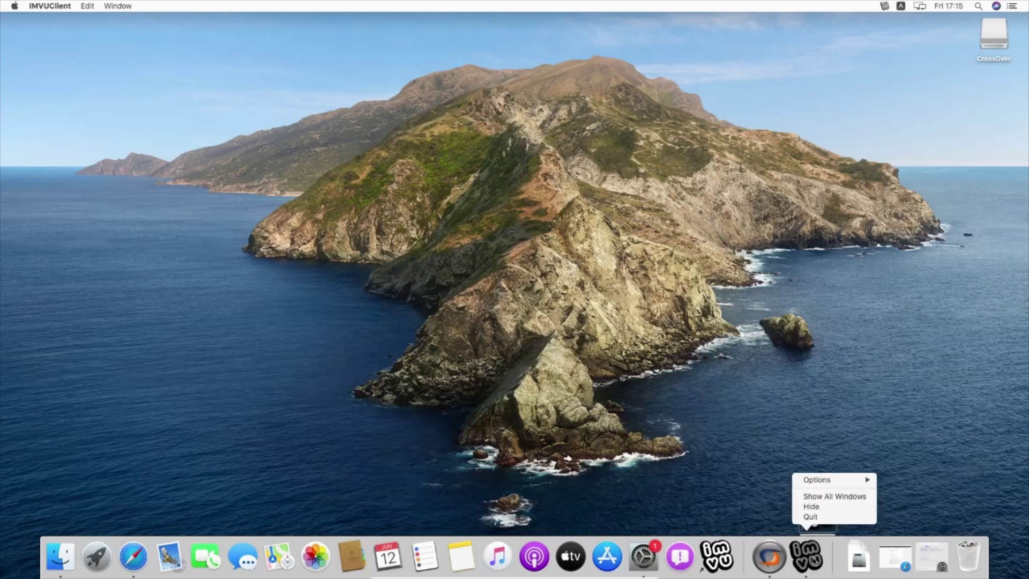
pyautogui.click(823, 498)
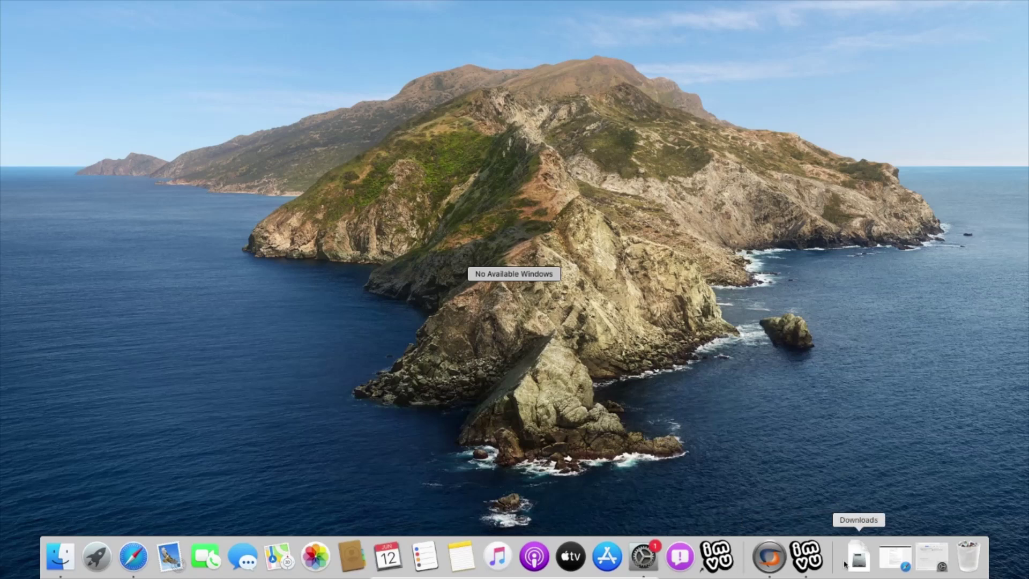
pyautogui.rightClick(817, 560)
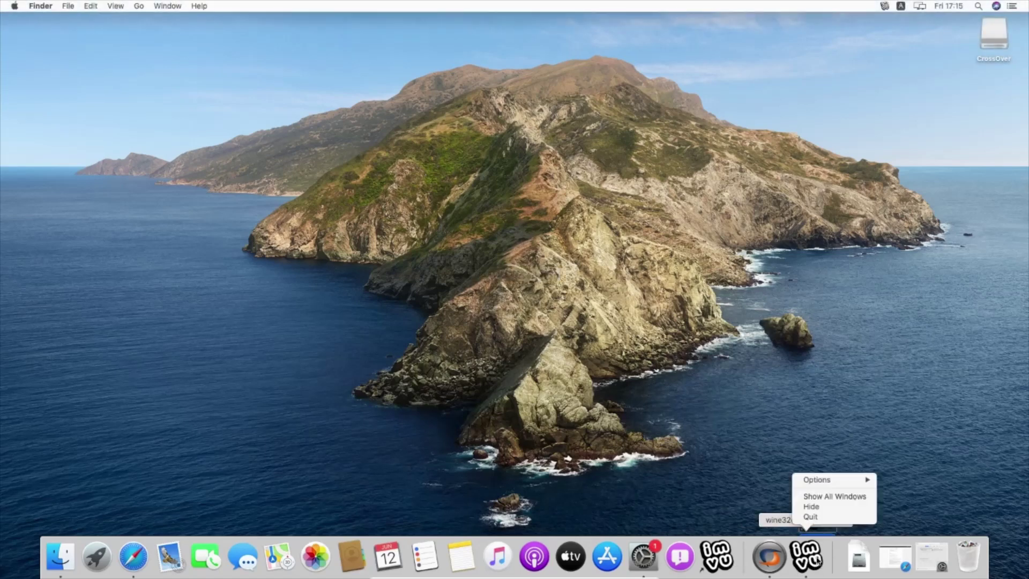
pyautogui.click(826, 519)
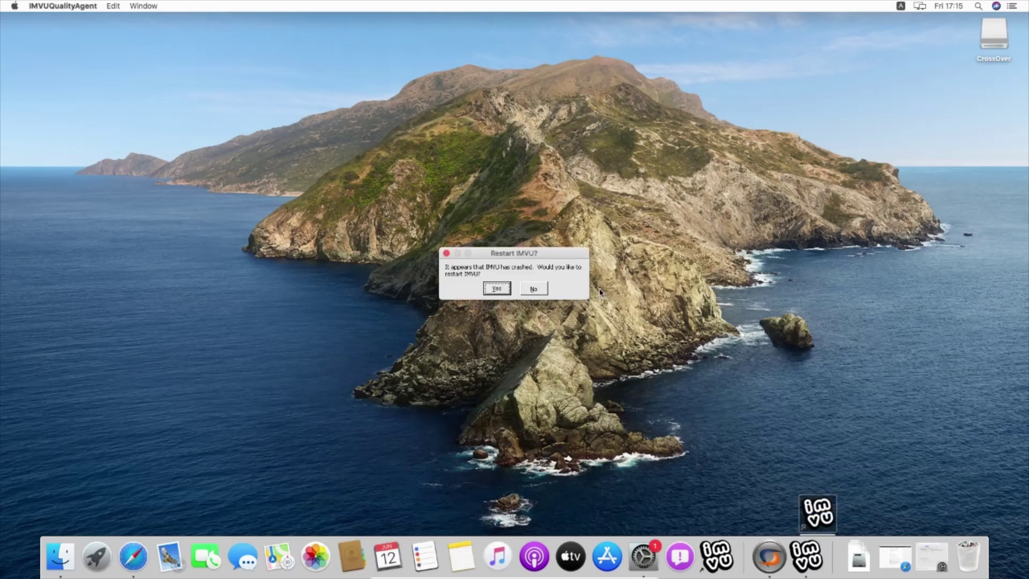
pyautogui.click(533, 289)
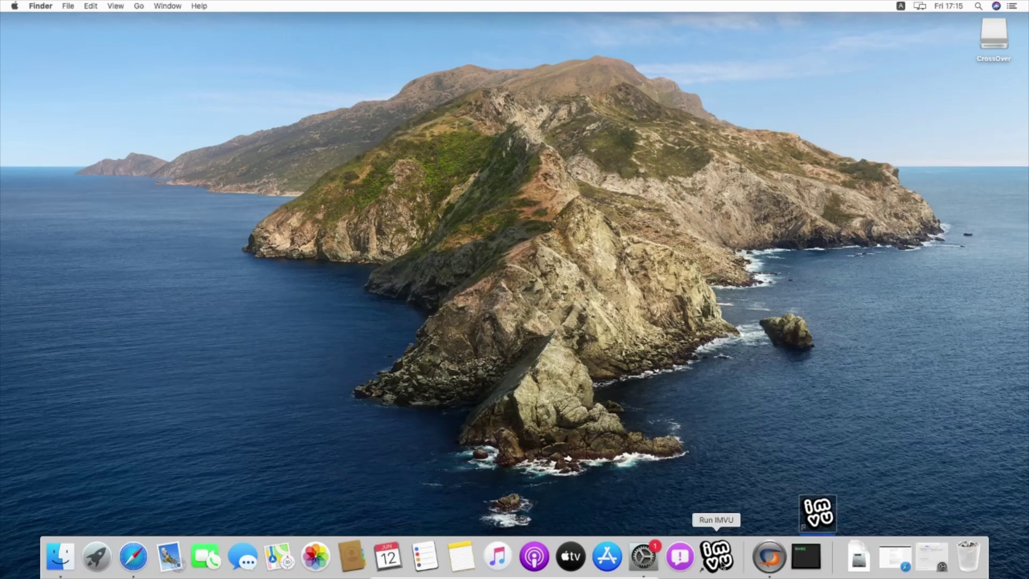